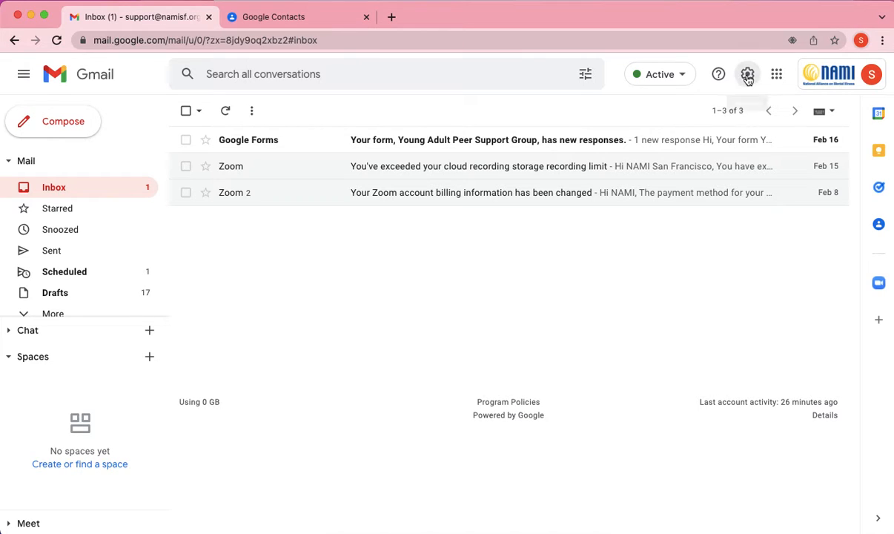
Turn on Templates in Gmail's Advanced settings and save the change
left_click(748, 76)
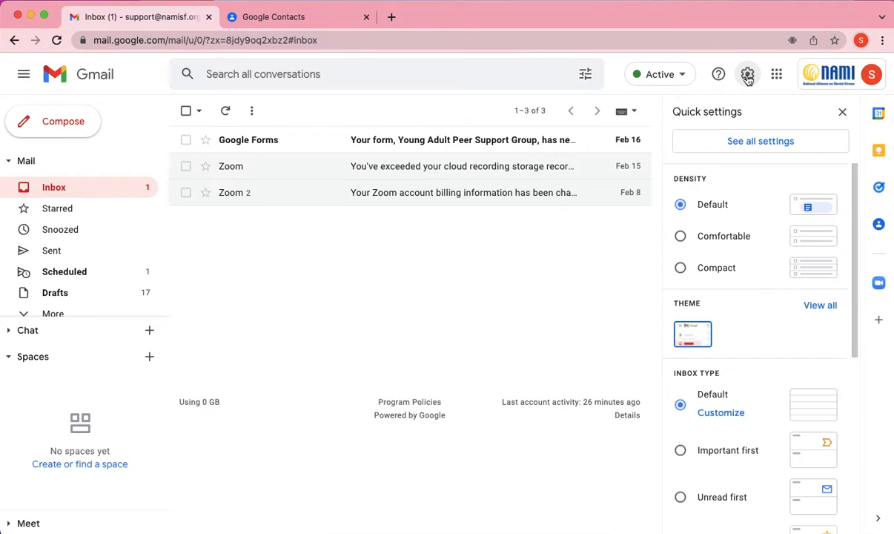
left_click(784, 142)
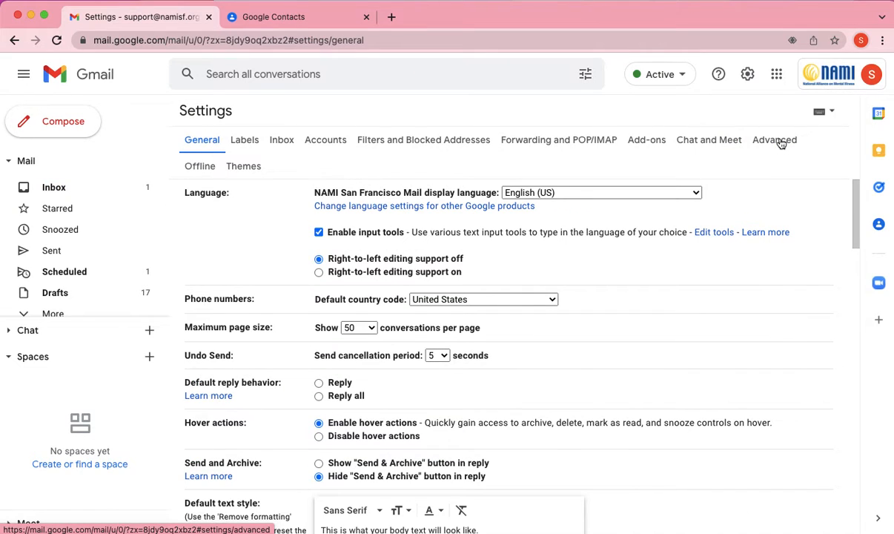
left_click(779, 140)
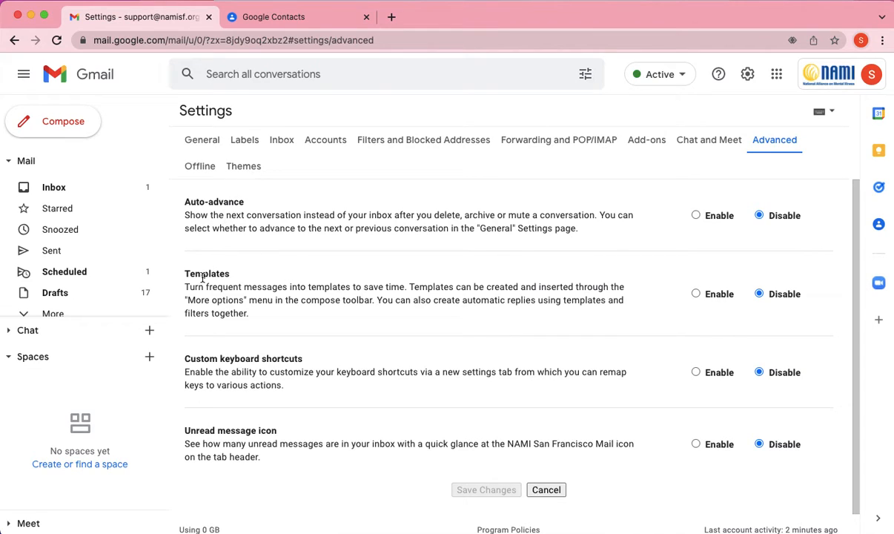
left_click(697, 294)
left_click(485, 490)
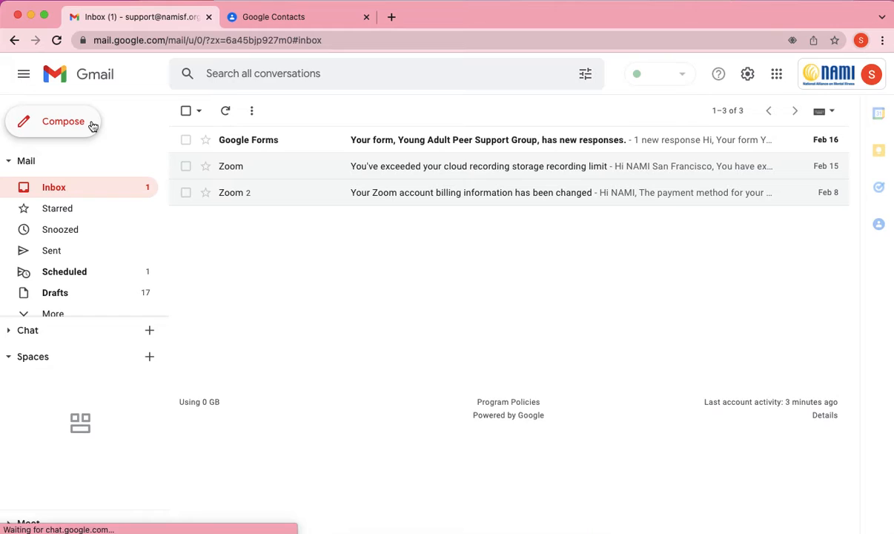
Start a new message and insert the 'Peer Support Group Tonight at 6pm PT' template
left_click(93, 127)
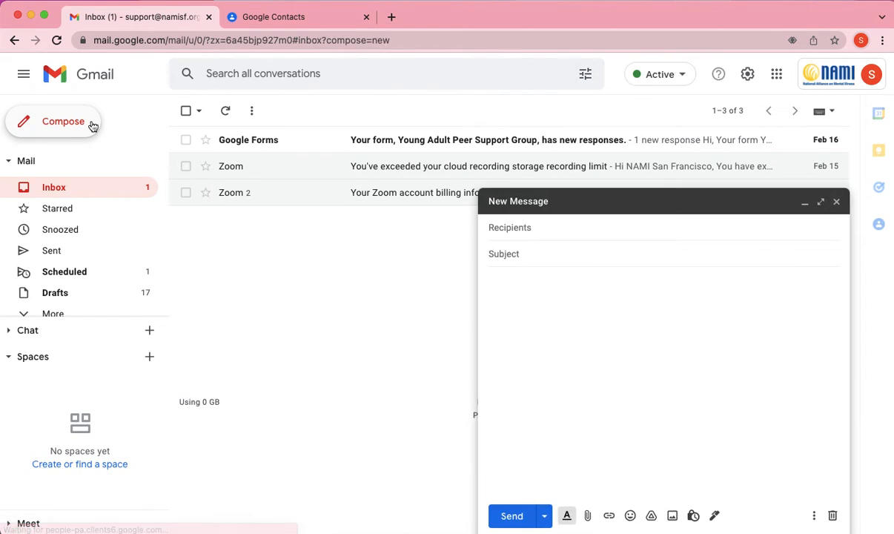
left_click(596, 326)
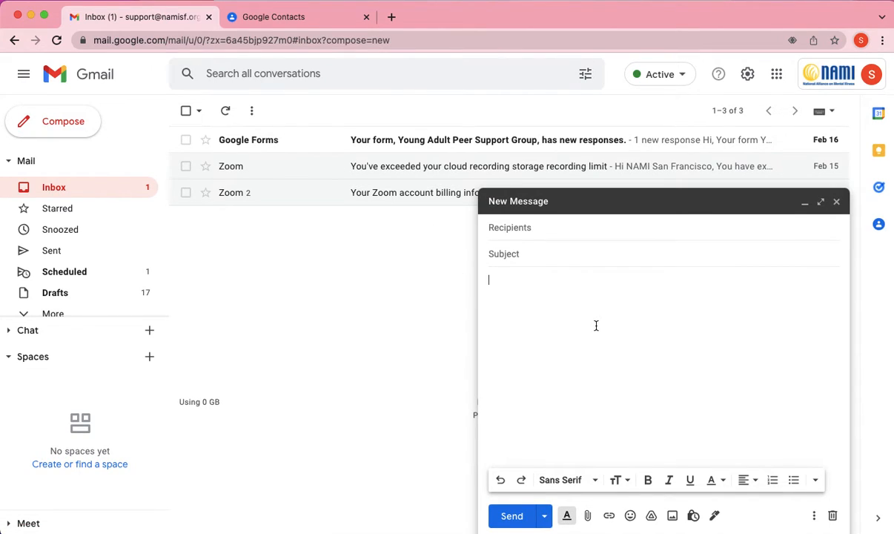
left_click(815, 516)
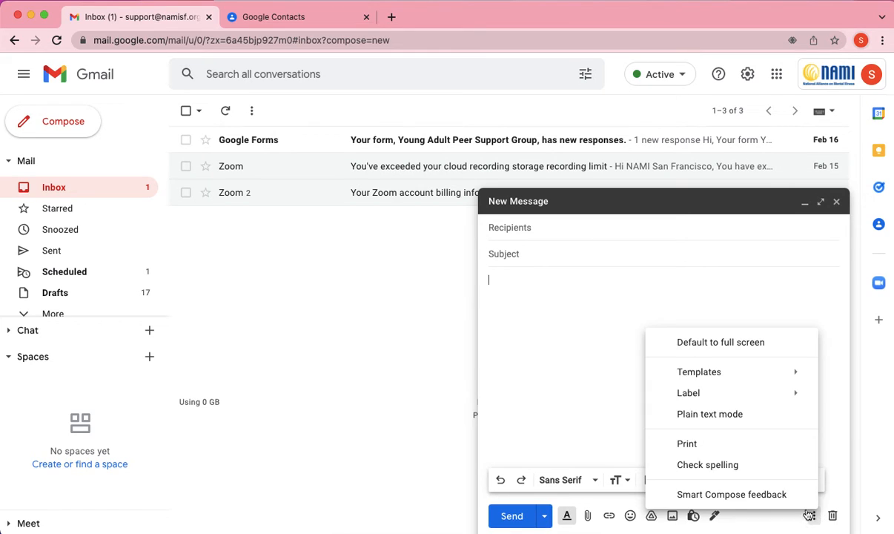
mouse_move(772, 375)
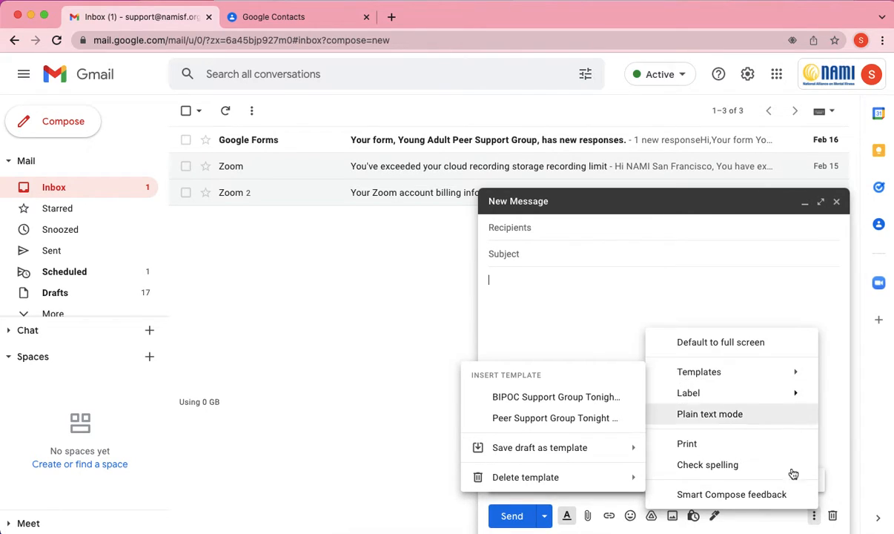
left_click(817, 523)
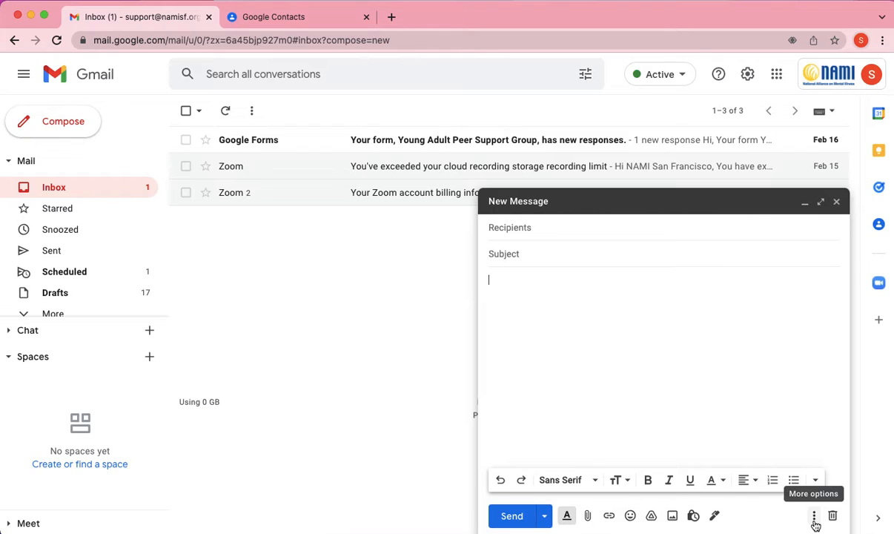
left_click(814, 517)
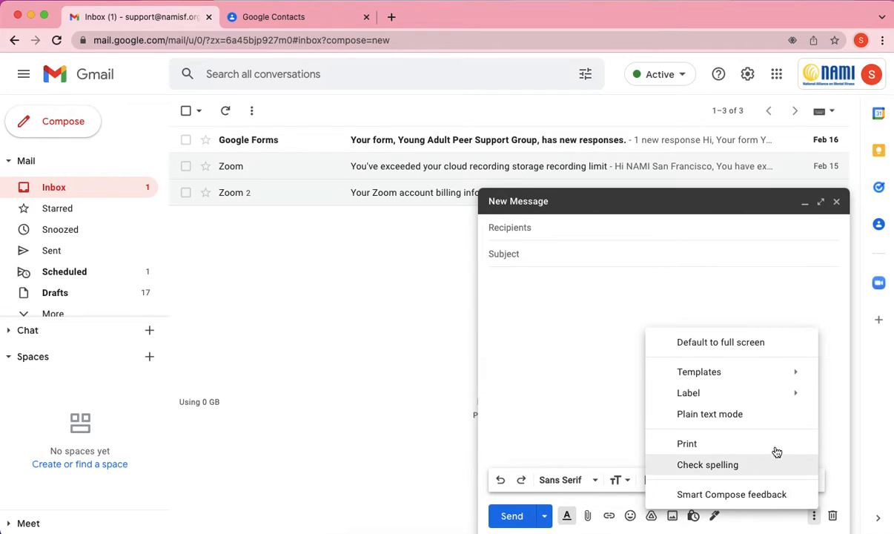
mouse_move(771, 383)
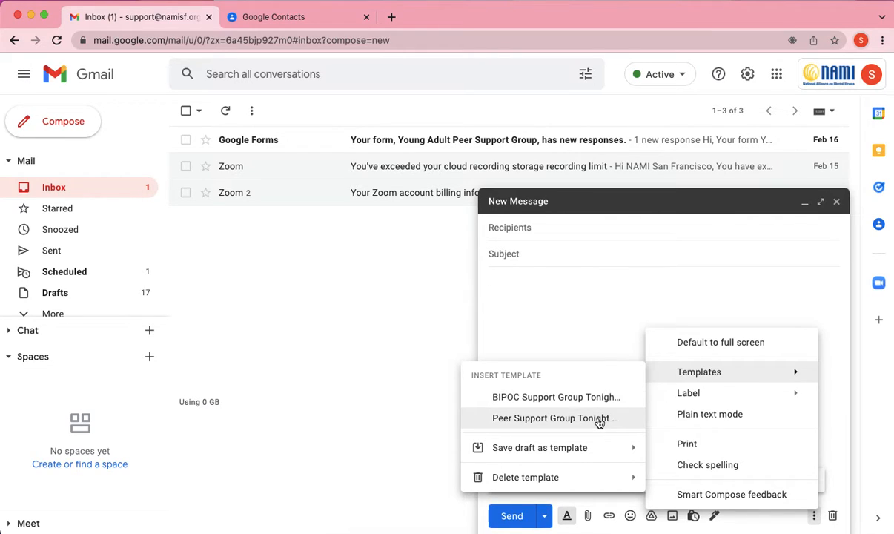
left_click(555, 418)
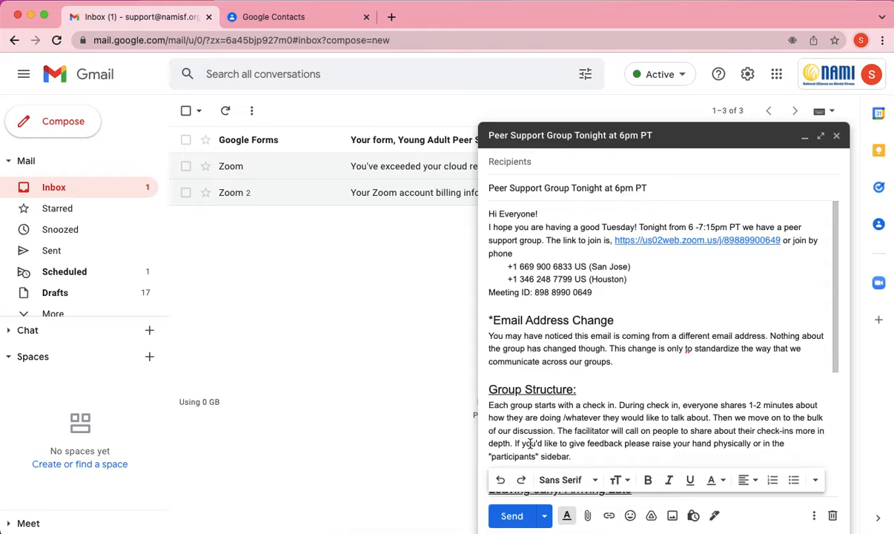
scroll(575, 379, "down", 5)
Review the template-filled body, then discard the draft
scroll(575, 379, "up", 5)
left_click(832, 517)
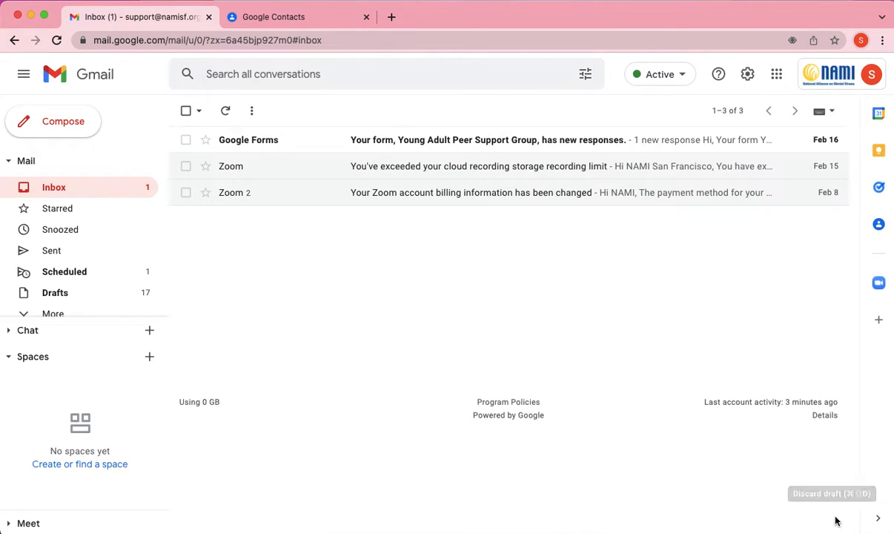
Start an enlarged new message with the subject 'Class Reminder'
left_click(81, 122)
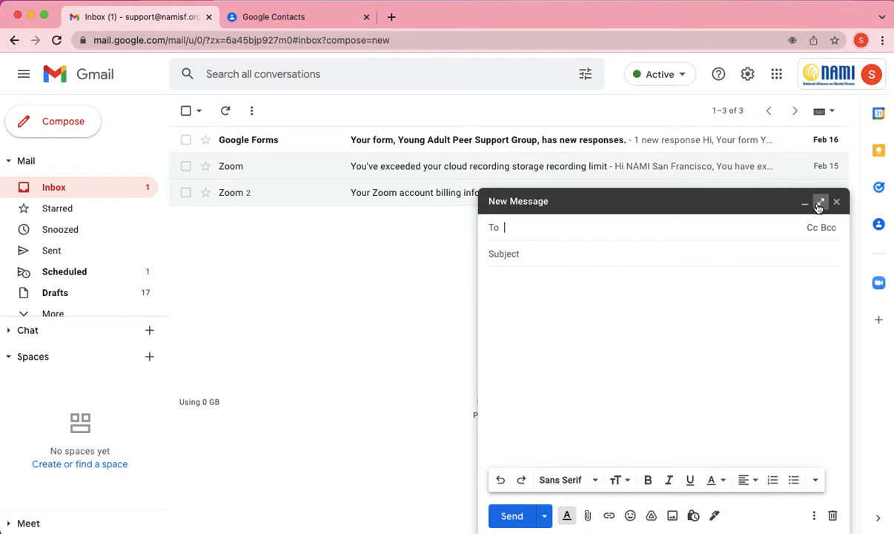
left_click(820, 204)
left_click(410, 150)
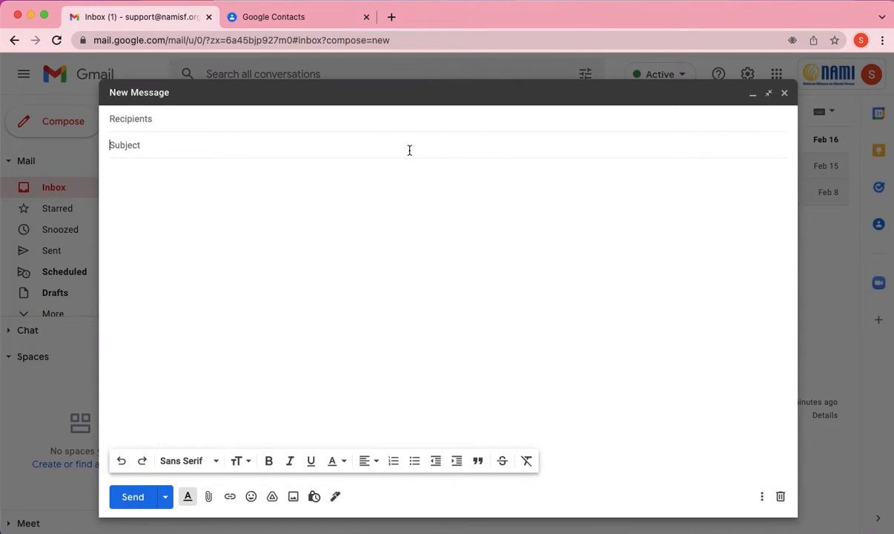
type("Class Reminder")
Write the body 'Hi TEST', then 'Best,' and the sender's first name on separate lines
left_click(158, 198)
type("Hi ")
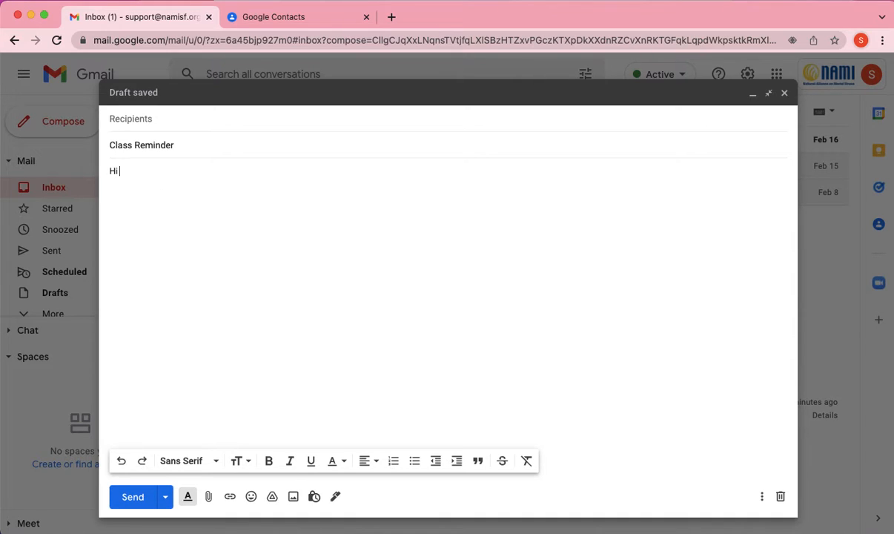
type("TEST")
key("Return")
type("BEst")
key("BackSpace")
key("BackSpace")
key("BackSpace")
type("est,")
key("Return")
type("SImone")
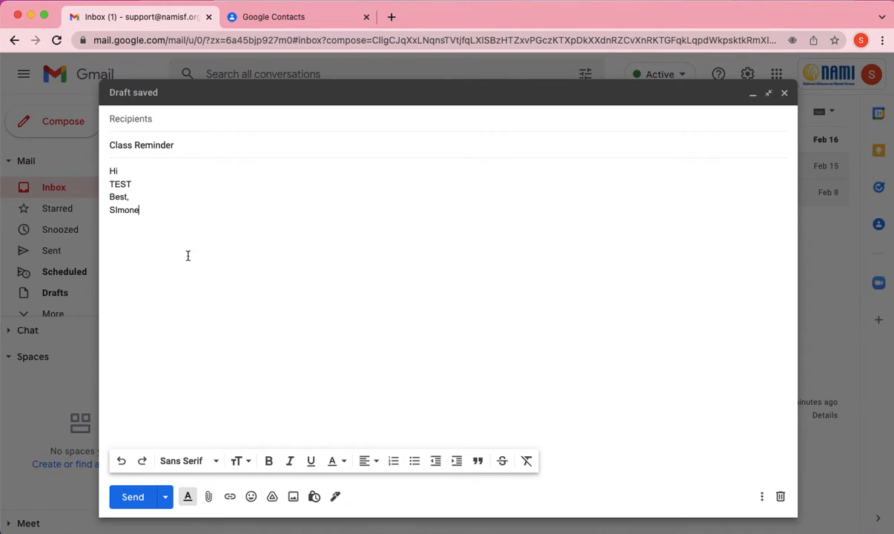
Save the Class Reminder draft as a new template, then discard the draft
left_click(763, 496)
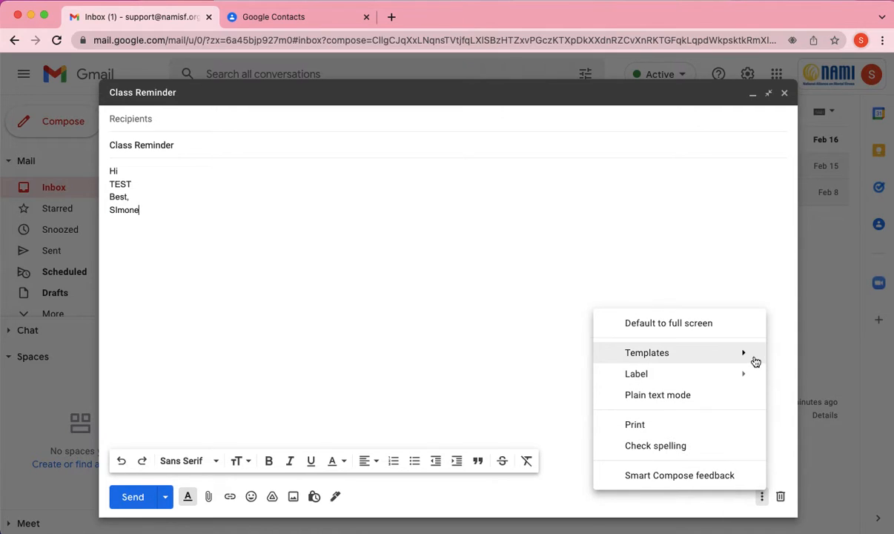
mouse_move(755, 361)
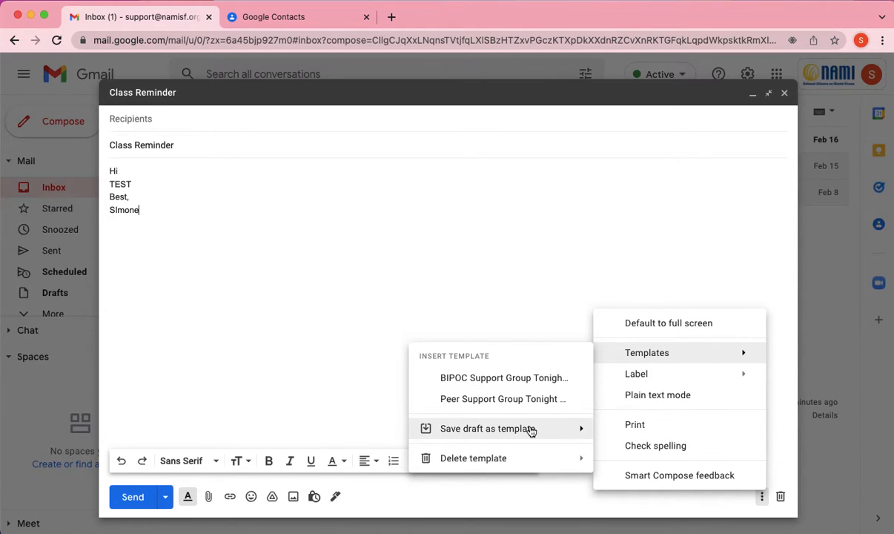
mouse_move(531, 431)
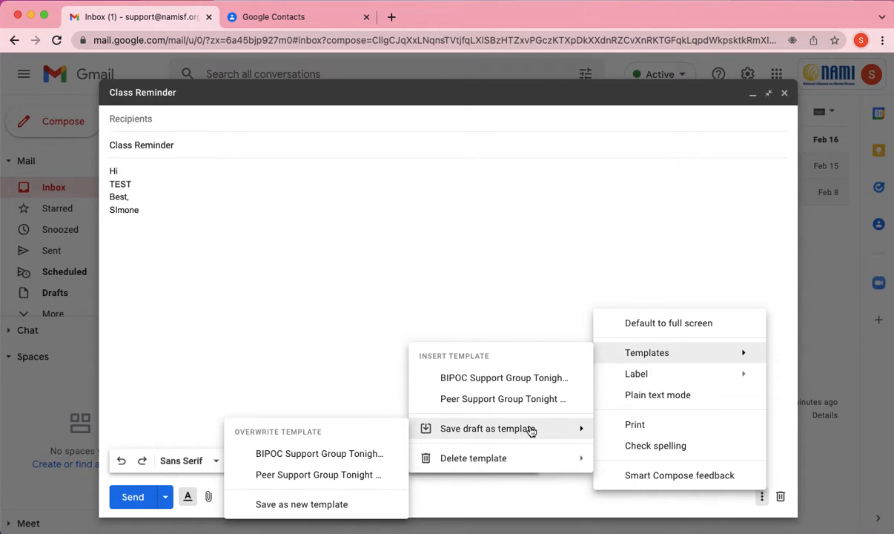
left_click(341, 505)
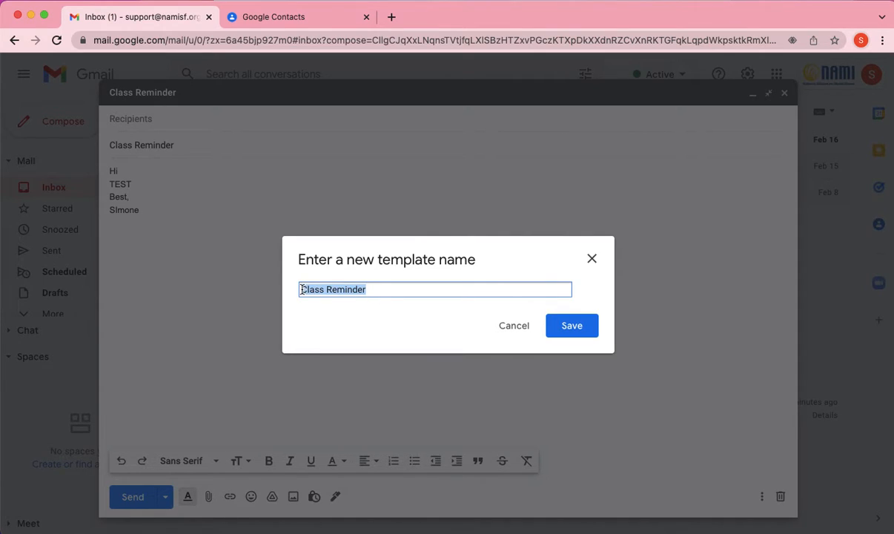
left_click(383, 290)
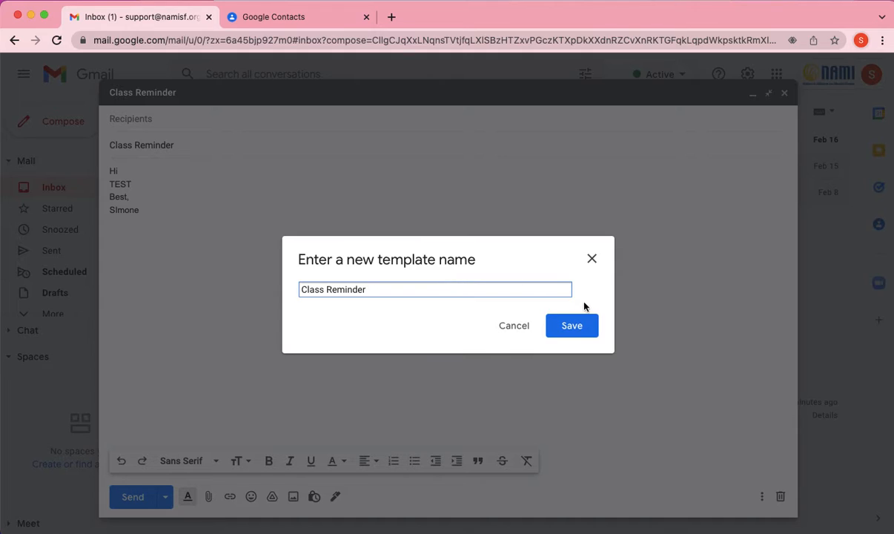
left_click(571, 326)
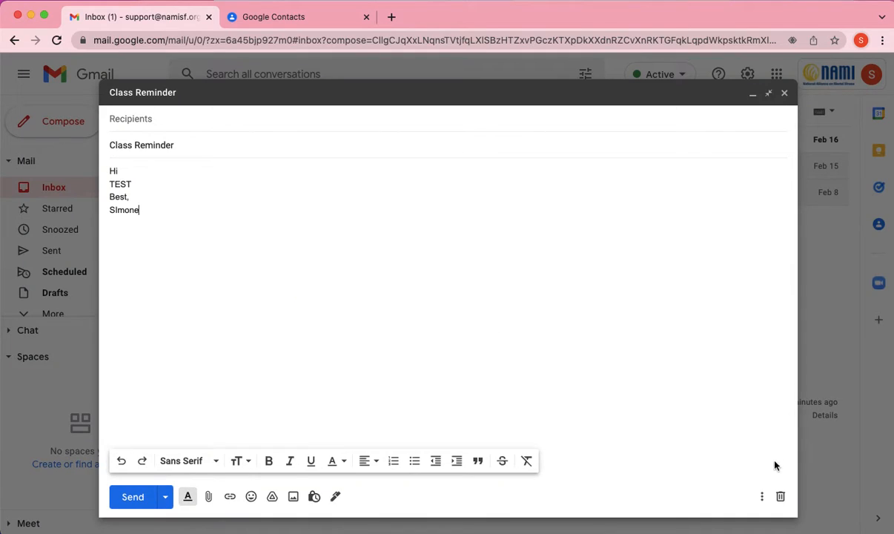
left_click(780, 496)
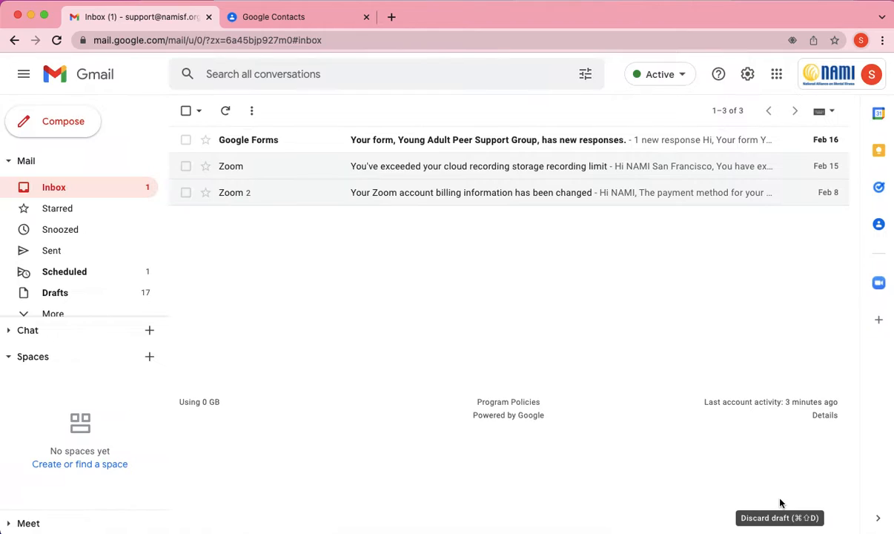
Start a new message and insert the saved Class Reminder template
left_click(80, 122)
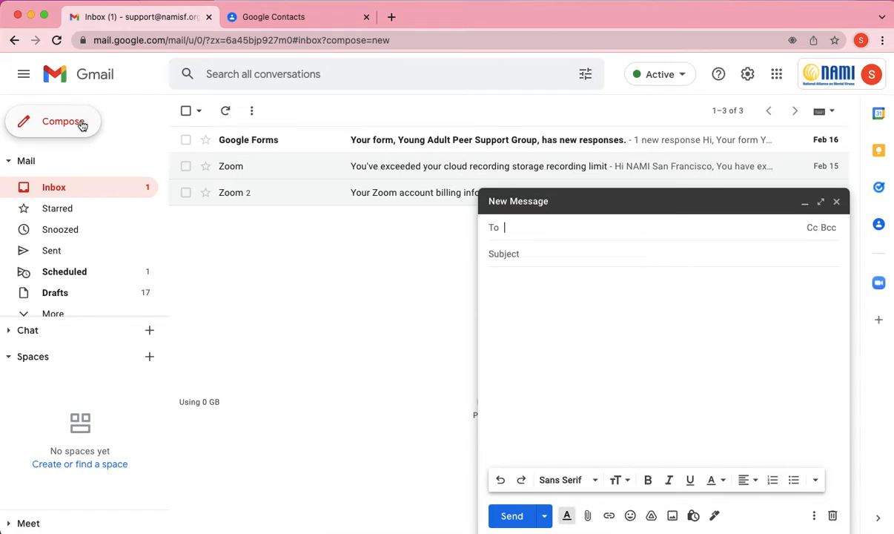
left_click(814, 514)
mouse_move(792, 380)
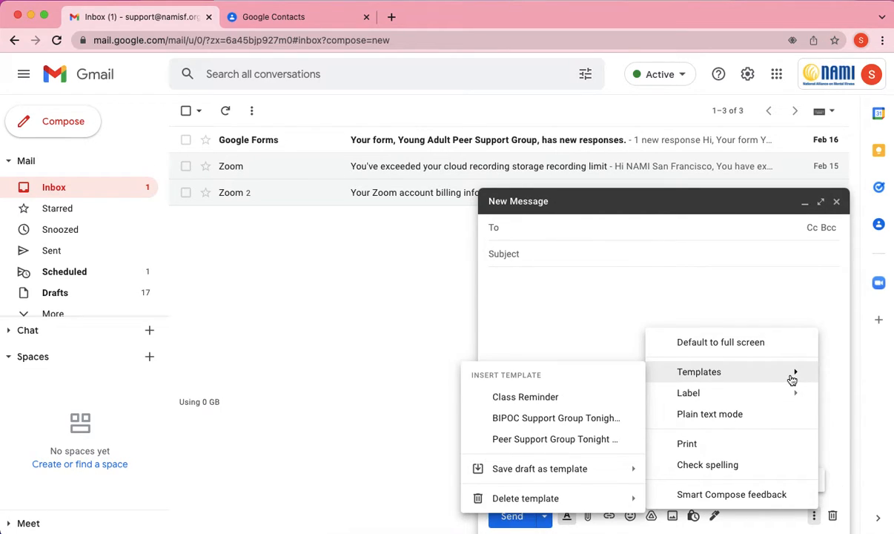
left_click(572, 397)
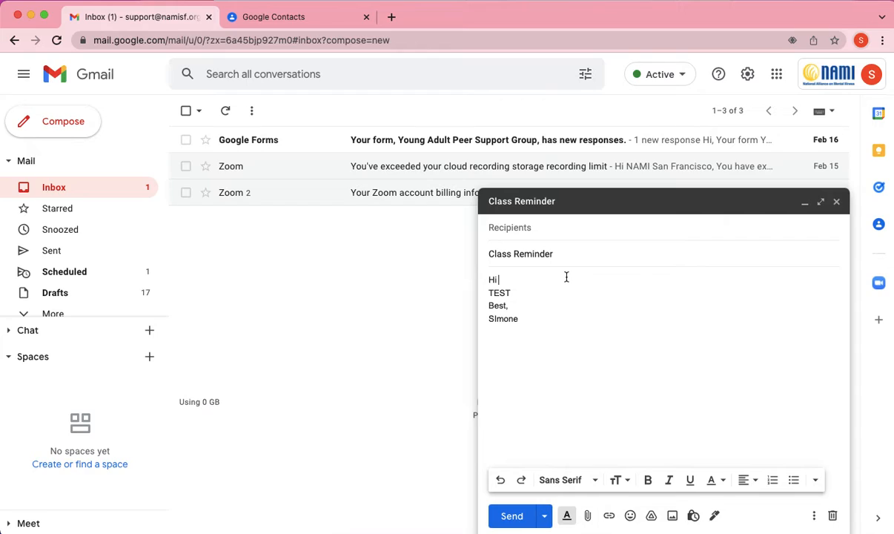
Change the greeting to 'Hi,' and add 'Add a line' on a new line beneath it
type(",")
key("Return")
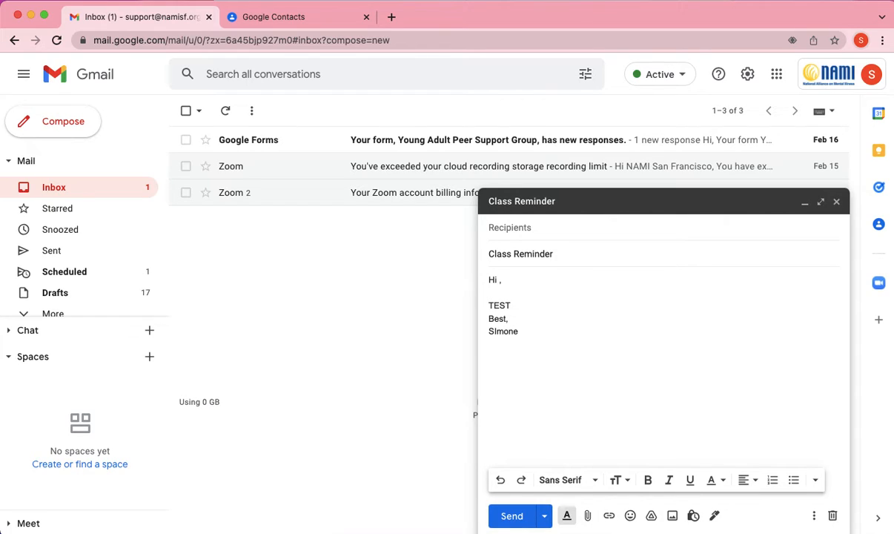
key("BackSpace")
key("BackSpace")
key("BackSpace")
key("BackSpace")
type("i,")
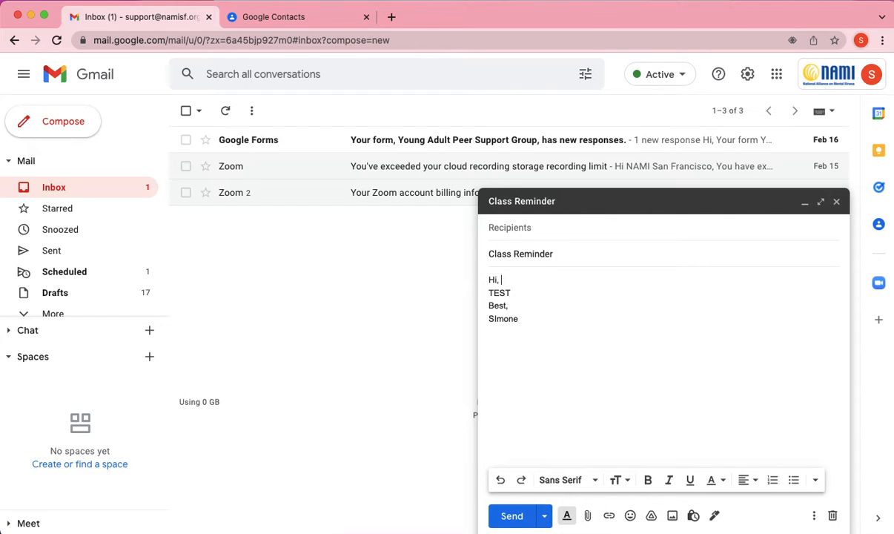
key("Return")
type("Add a line.")
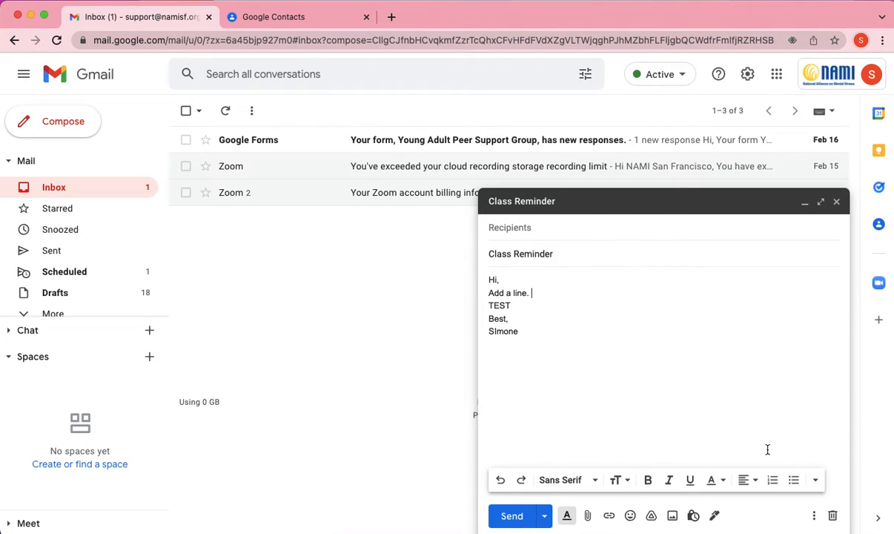
left_click_drag(489, 280, 509, 348)
left_click(519, 340)
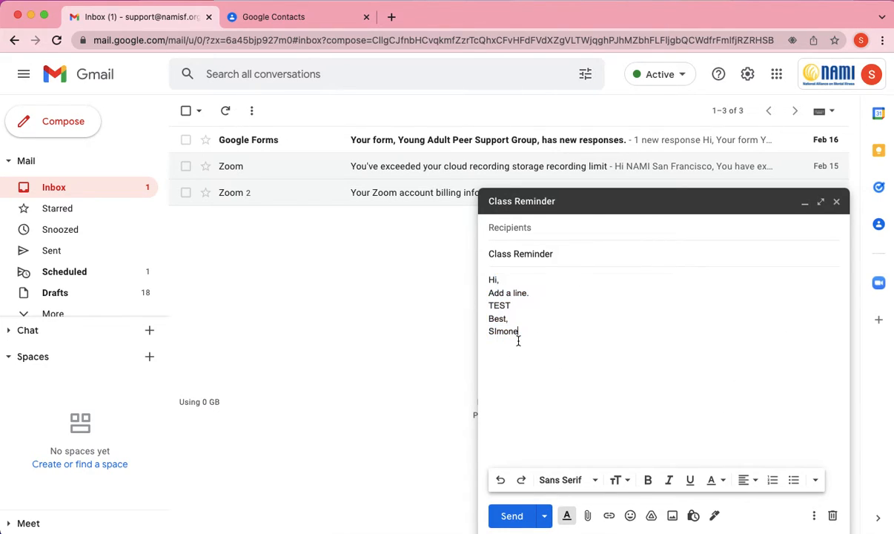
Start overwriting the Class Reminder template with this draft, then cancel
left_click(814, 516)
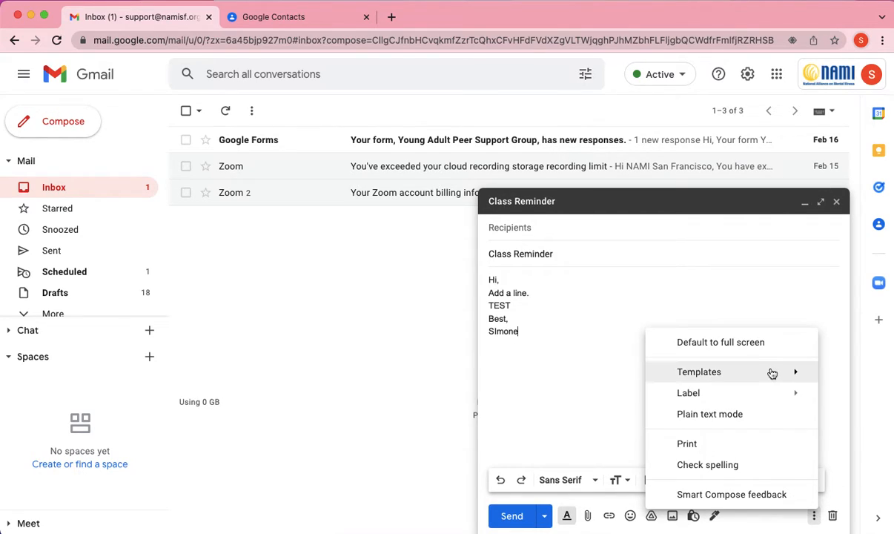
mouse_move(772, 373)
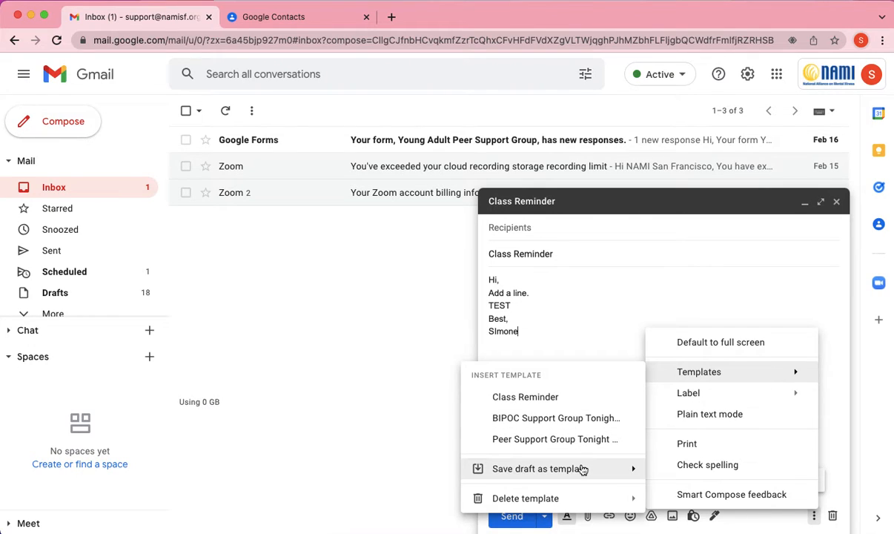
mouse_move(583, 468)
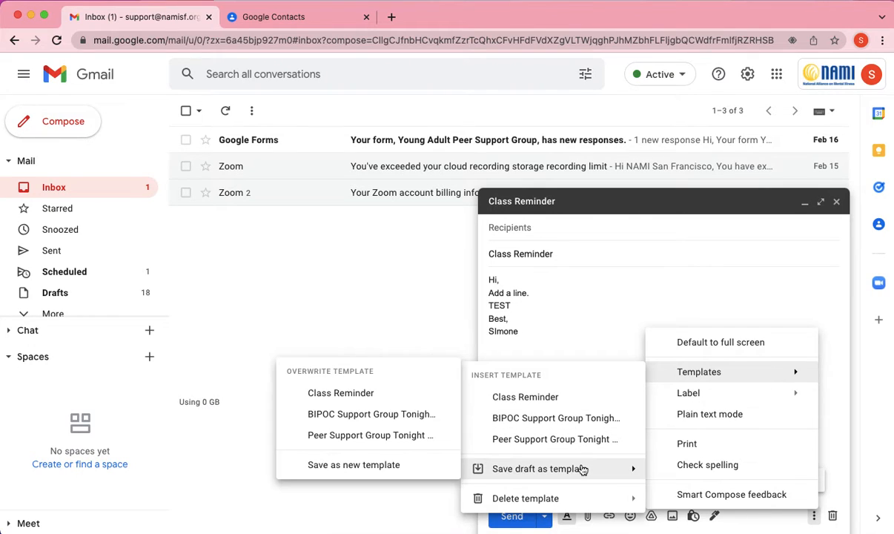
left_click(384, 393)
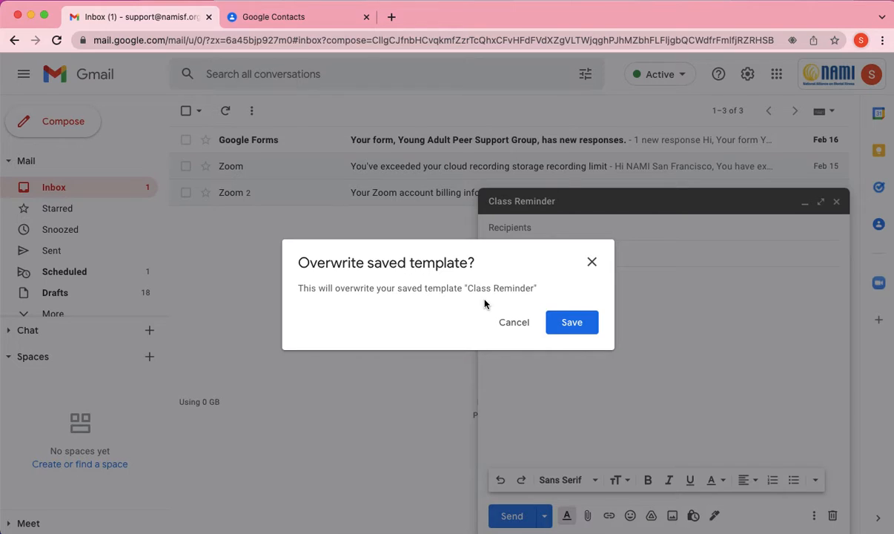
left_click(527, 323)
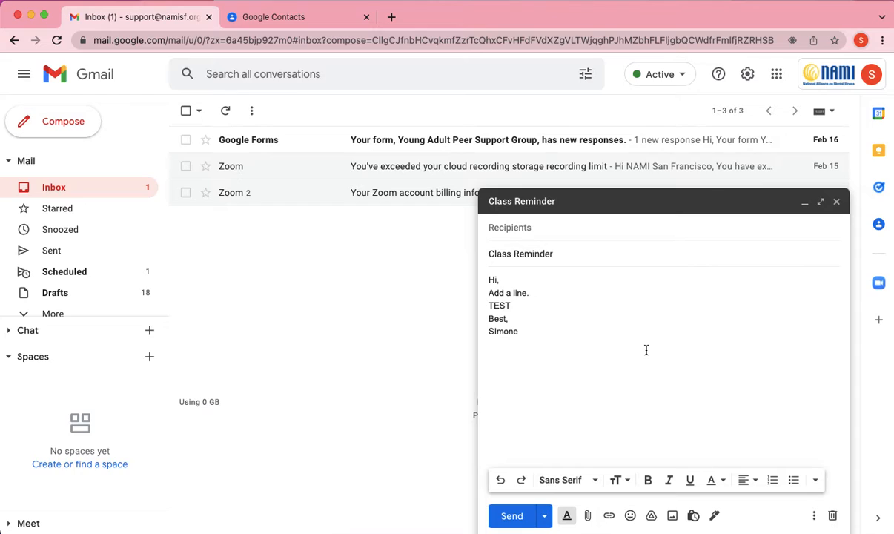
Add a contact to the Bcc field by picking their name suggestion
left_click(690, 238)
left_click(829, 228)
type("sim")
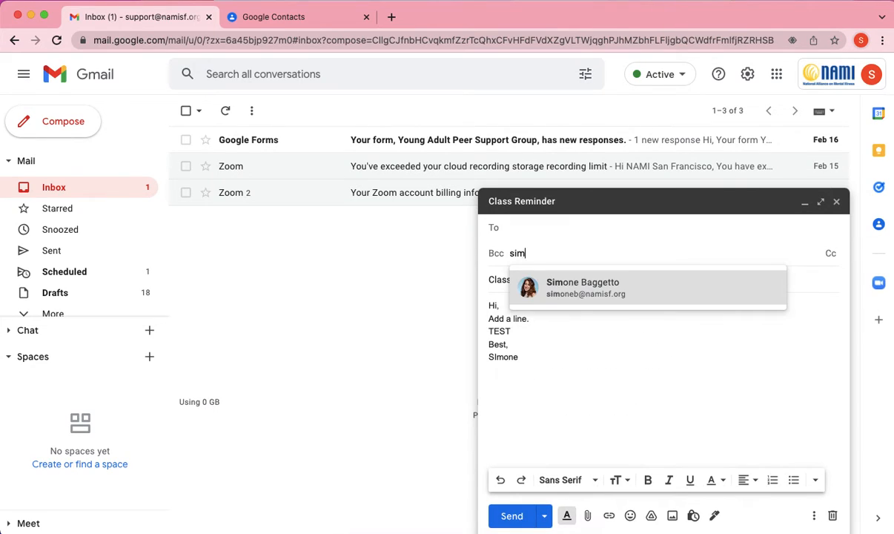
type("one")
left_click(749, 283)
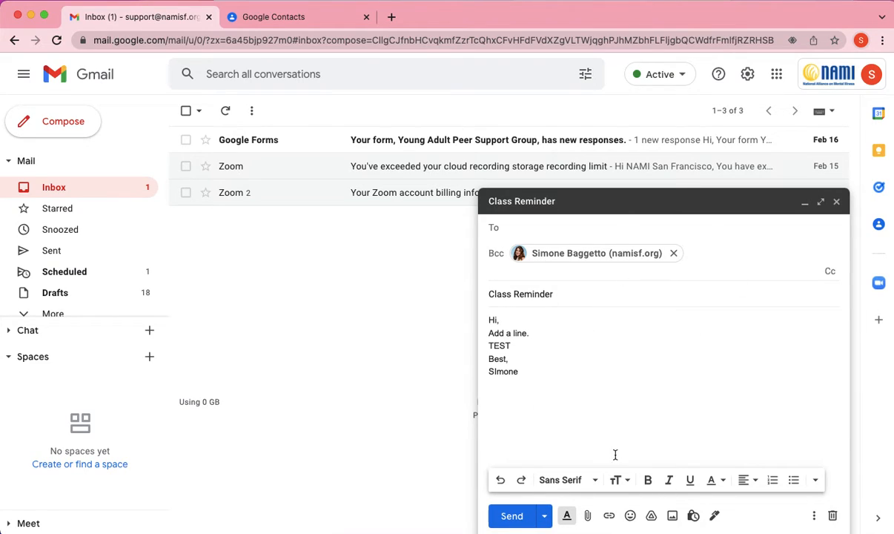
Schedule the message for Tue, Mar 1, 9:00 AM and view the Scheduled folder
left_click(545, 517)
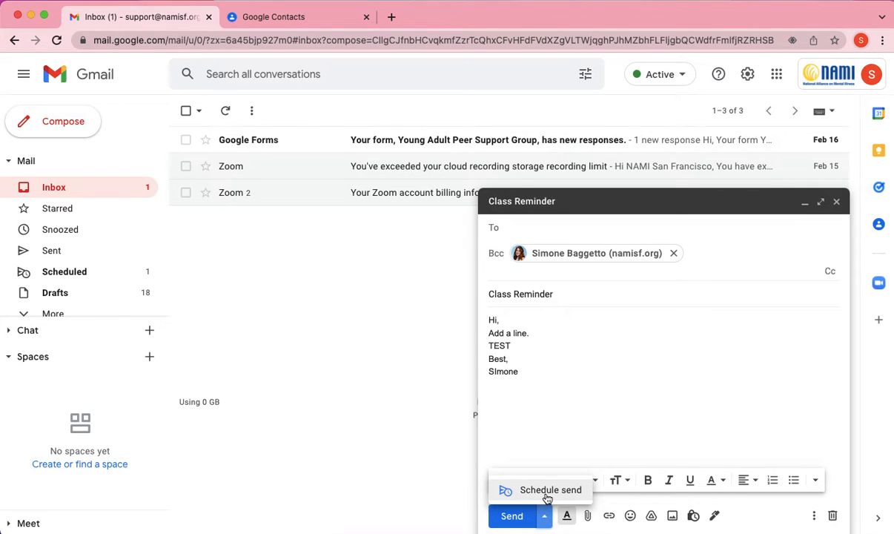
left_click(547, 495)
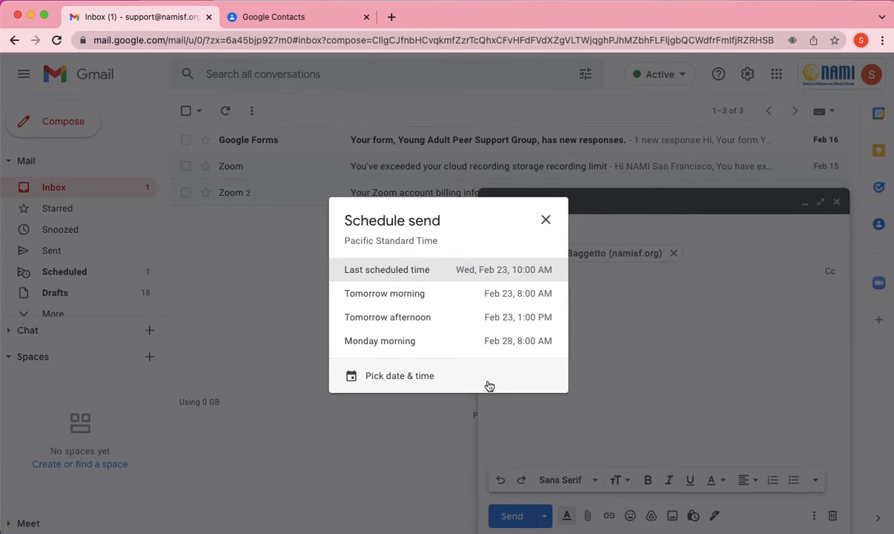
left_click(490, 386)
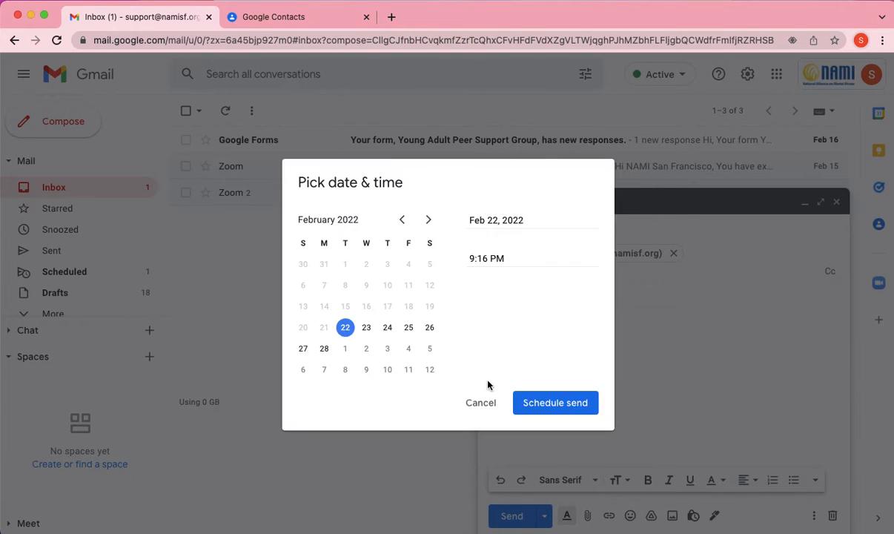
left_click(345, 348)
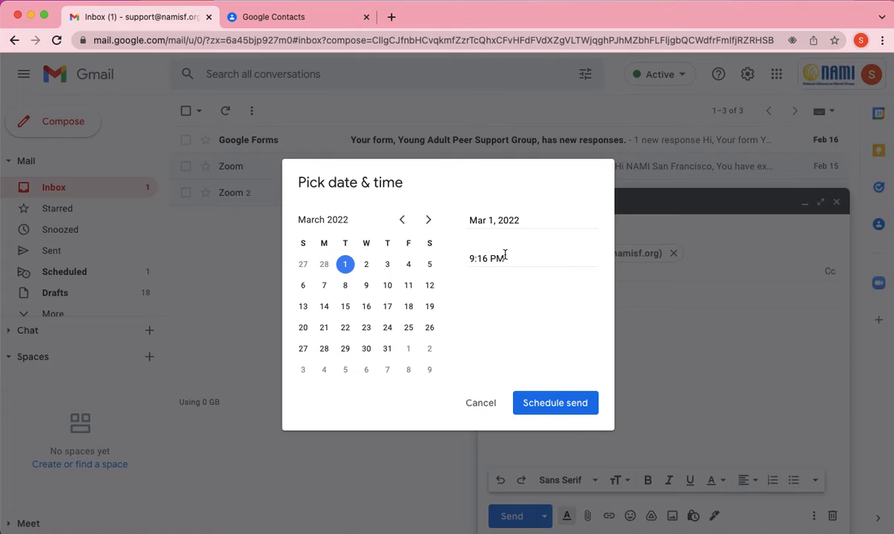
left_click_drag(504, 254, 447, 259)
type("9am")
left_click(553, 410)
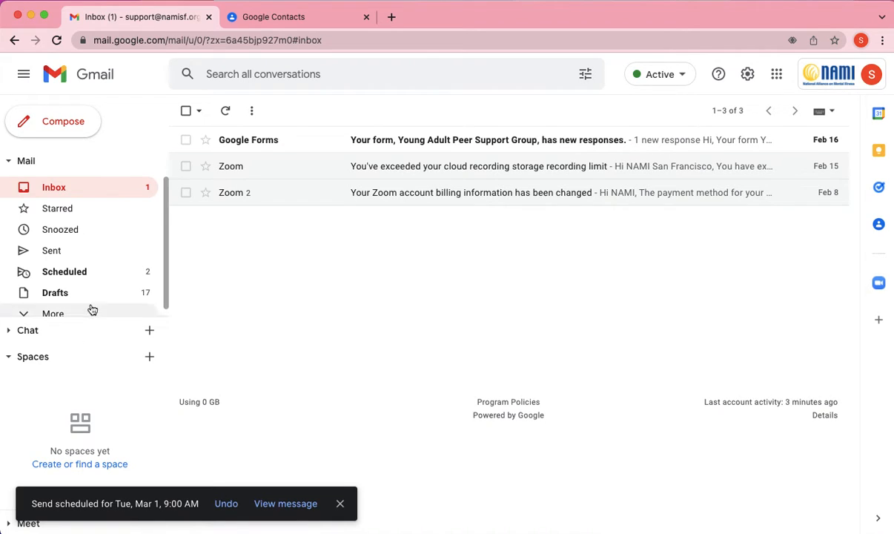
left_click(88, 279)
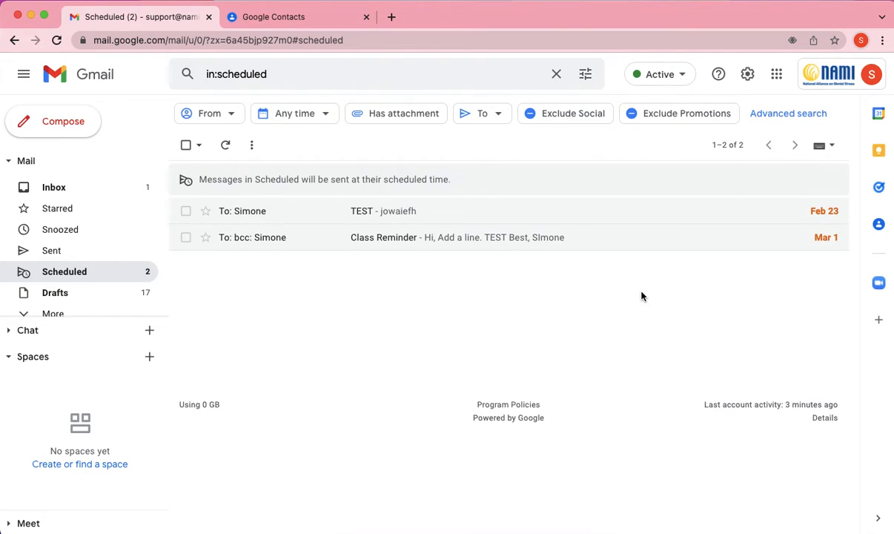
Cancel the scheduled sends of TEST and Class Reminder, then return to the inbox
left_click(186, 212)
left_click(259, 147)
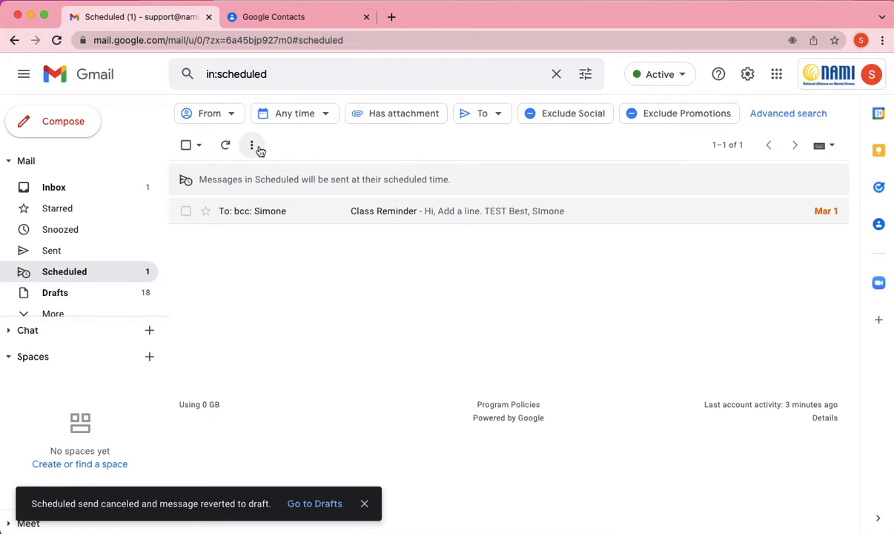
left_click(186, 211)
left_click(250, 148)
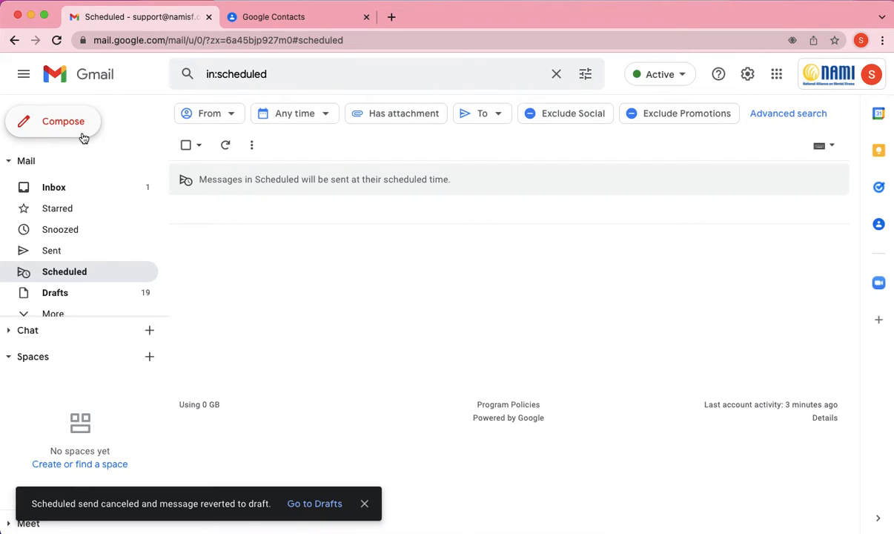
left_click(59, 192)
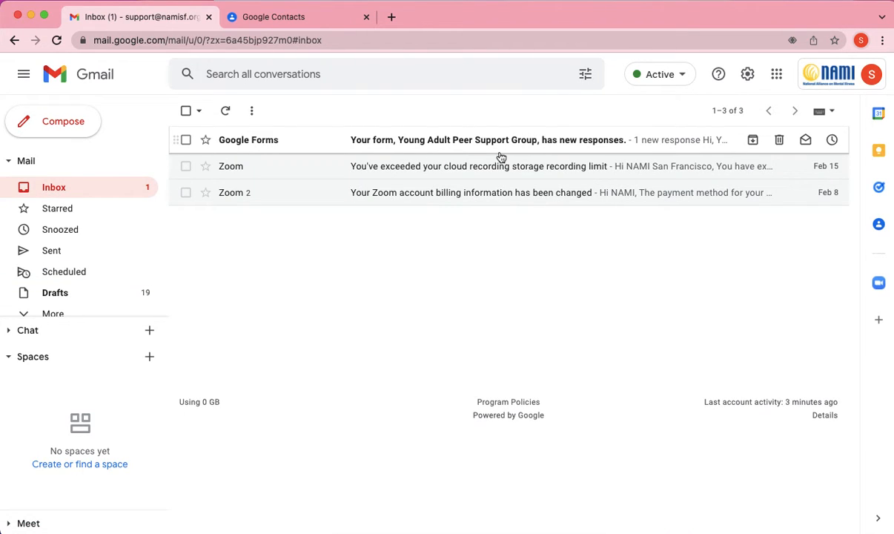
Launch Google Contacts in a new tab from the Google apps grid
left_click(777, 74)
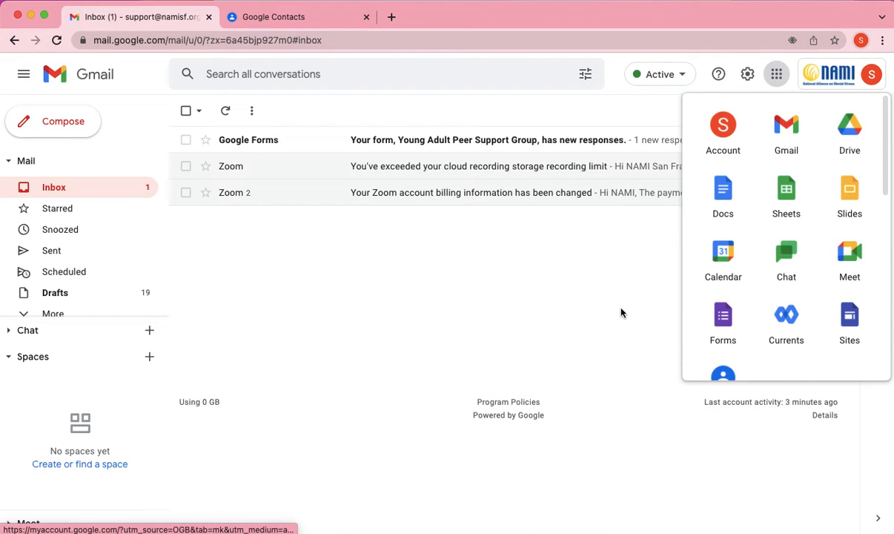
scroll(732, 294, "down", 2)
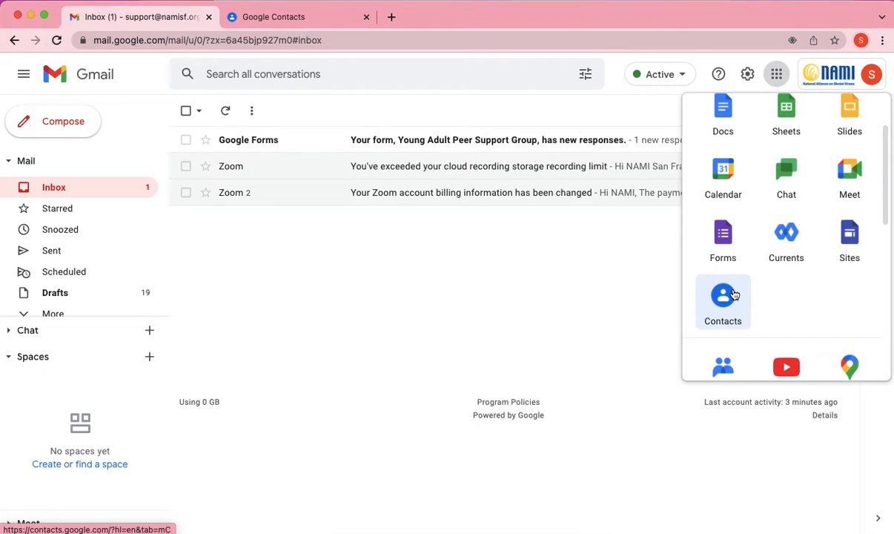
left_click(638, 342)
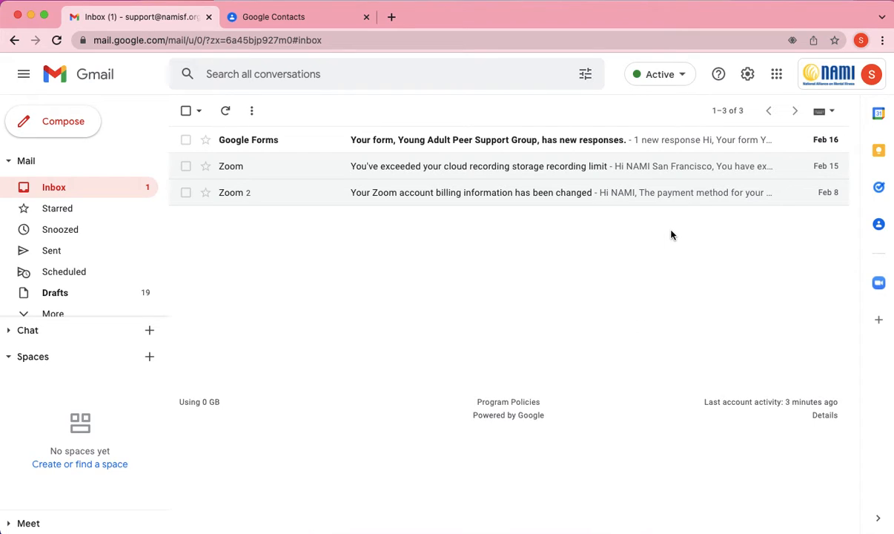
left_click(777, 76)
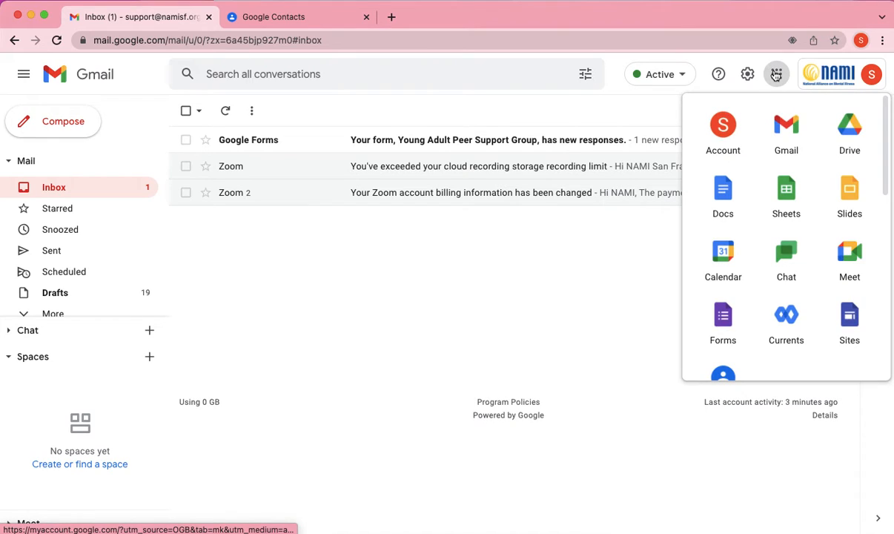
scroll(755, 266, "down", 2)
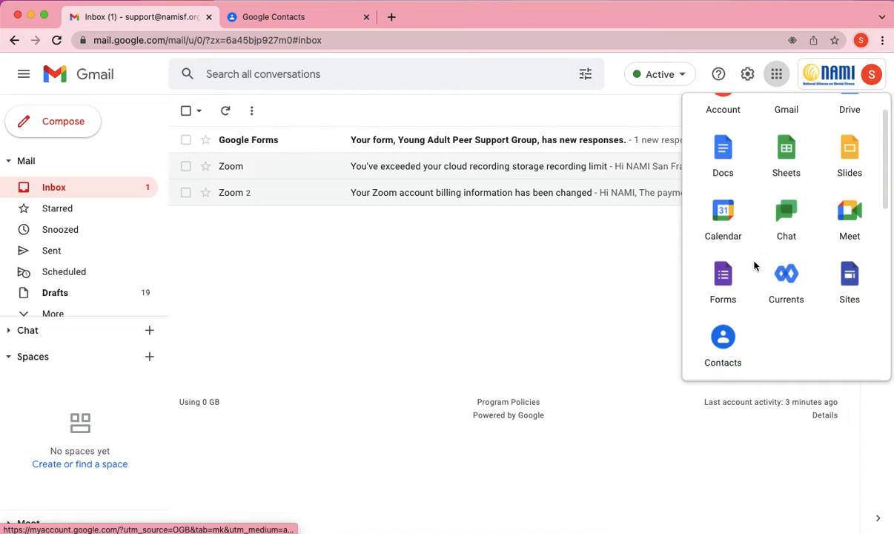
left_click(730, 296)
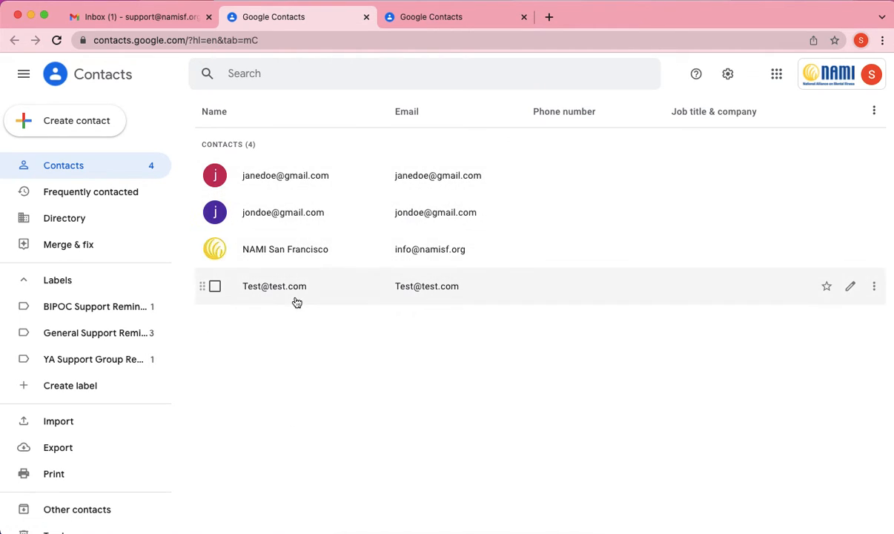
Start a single new contact and fill in the contact's e-mail address
left_click(94, 119)
left_click(94, 121)
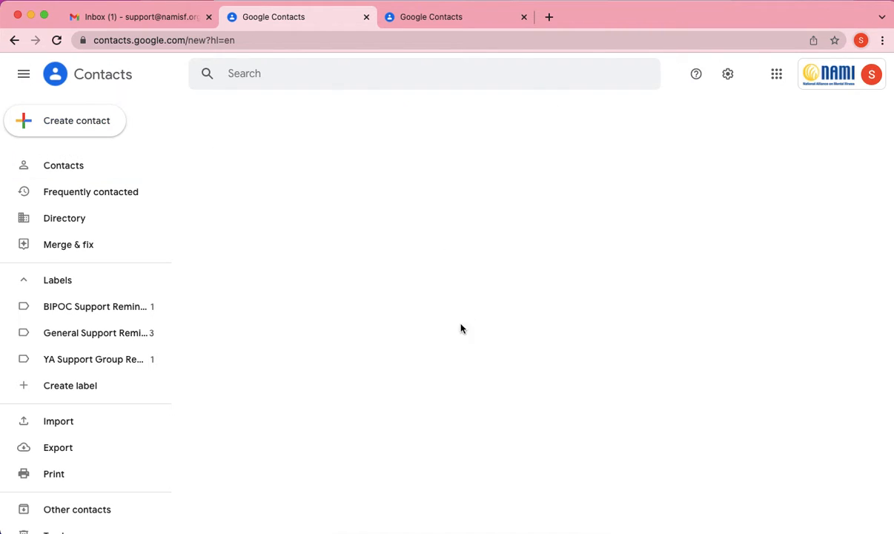
left_click(357, 386)
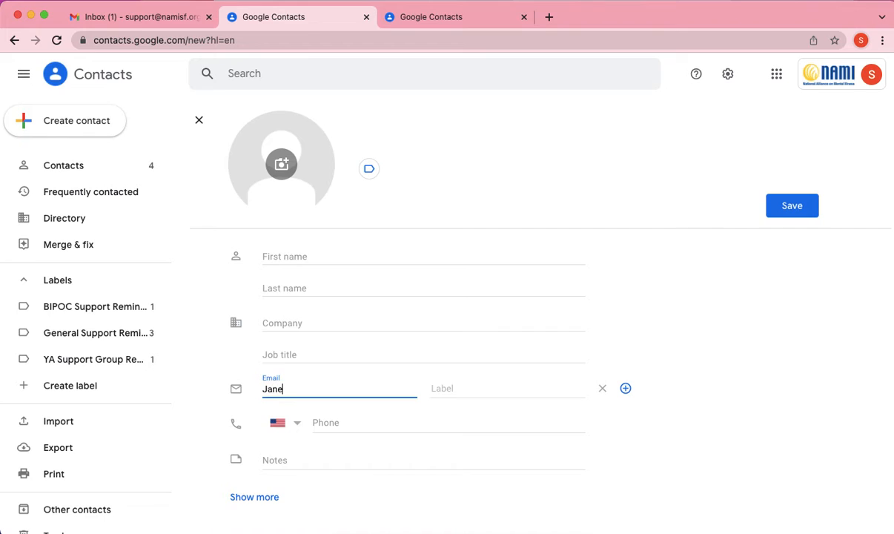
left_click(376, 174)
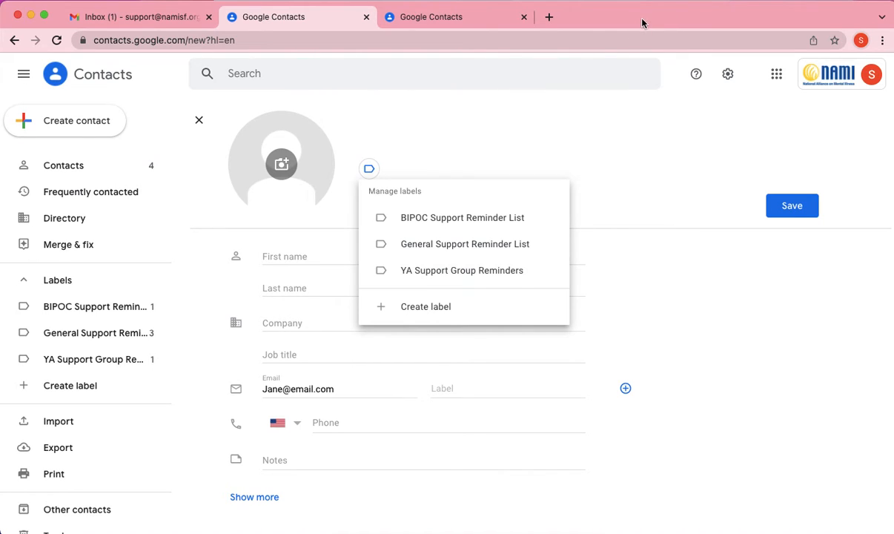
Label the new contact with BIPOC Support Reminder List and General Support Reminder List
left_click(568, 149)
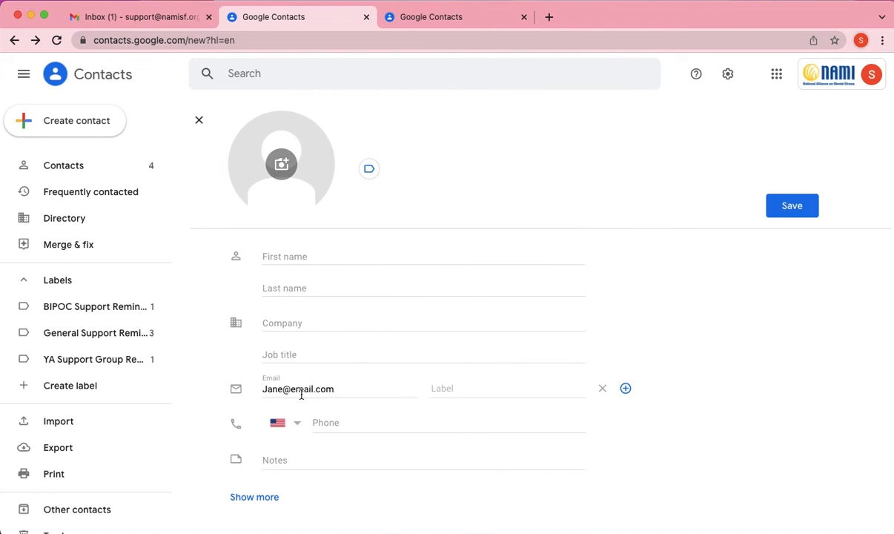
left_click(373, 172)
left_click(404, 223)
left_click(424, 248)
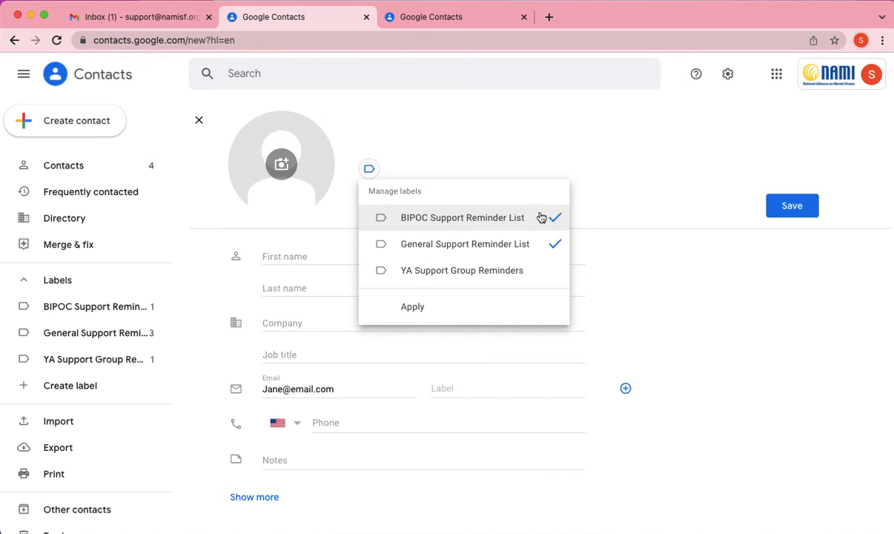
left_click(461, 307)
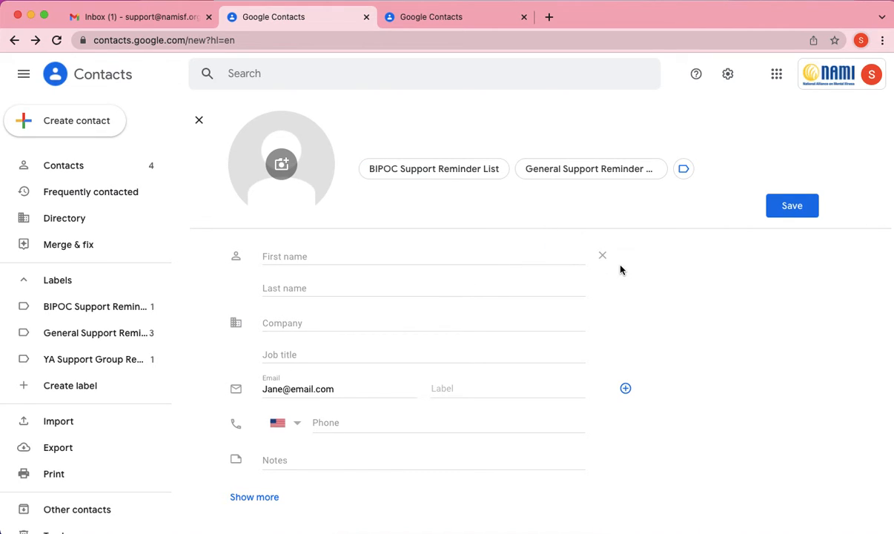
left_click(686, 172)
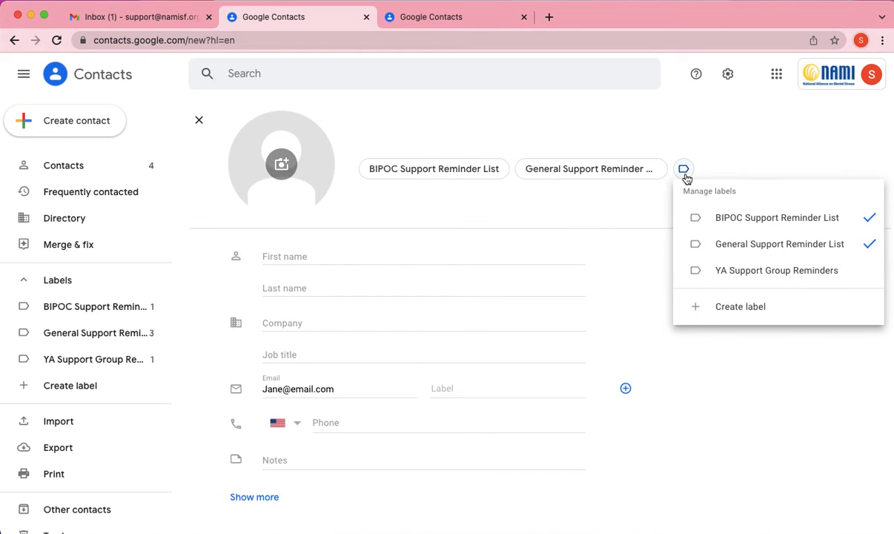
Create a label named 'New Label' for the contact, save the contact, and return to Gmail
left_click(712, 308)
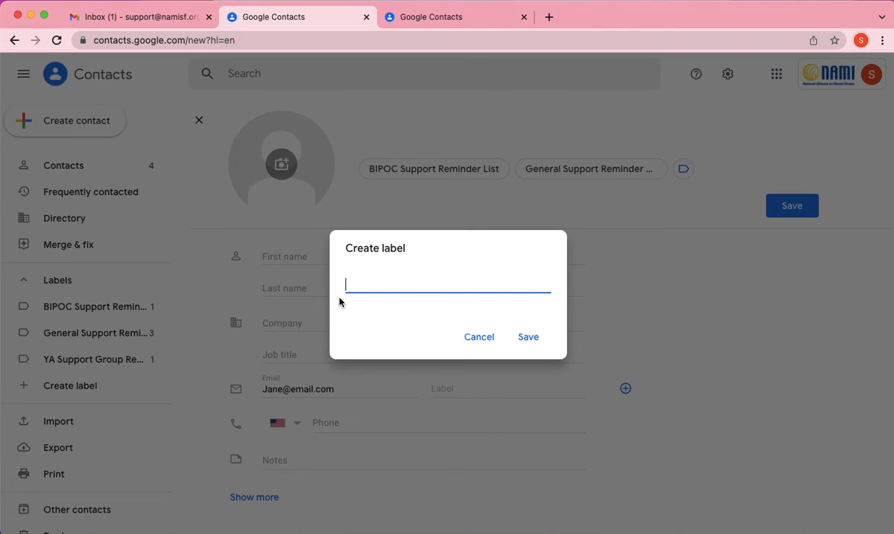
type("New Lable")
key("BackSpace")
key("BackSpace")
type("el")
left_click(536, 341)
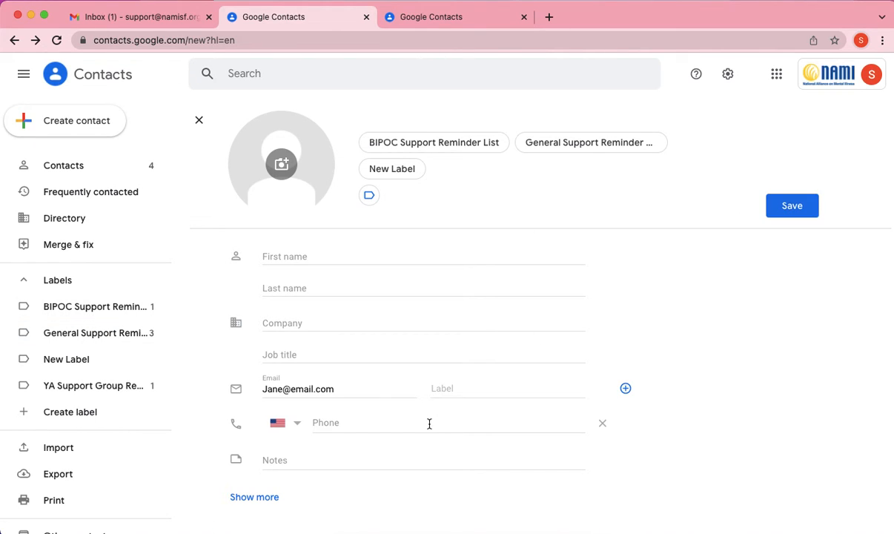
left_click(799, 215)
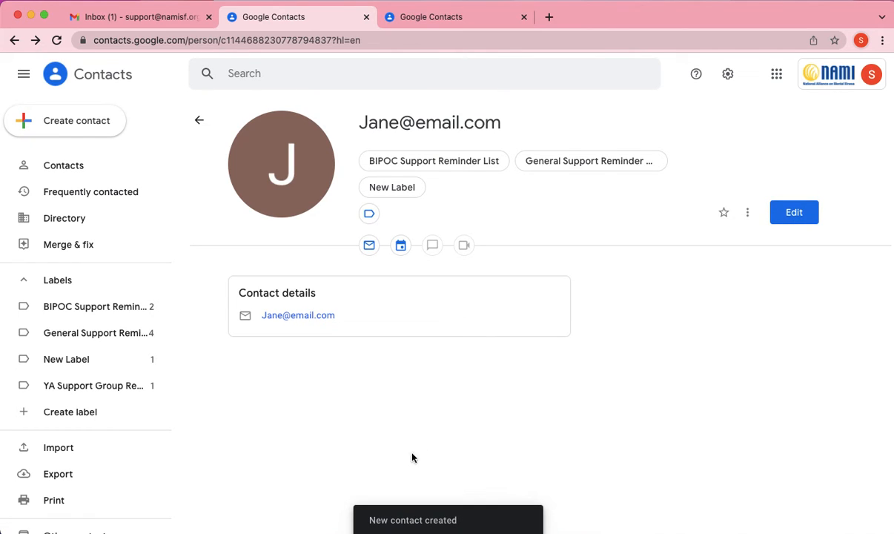
left_click(134, 23)
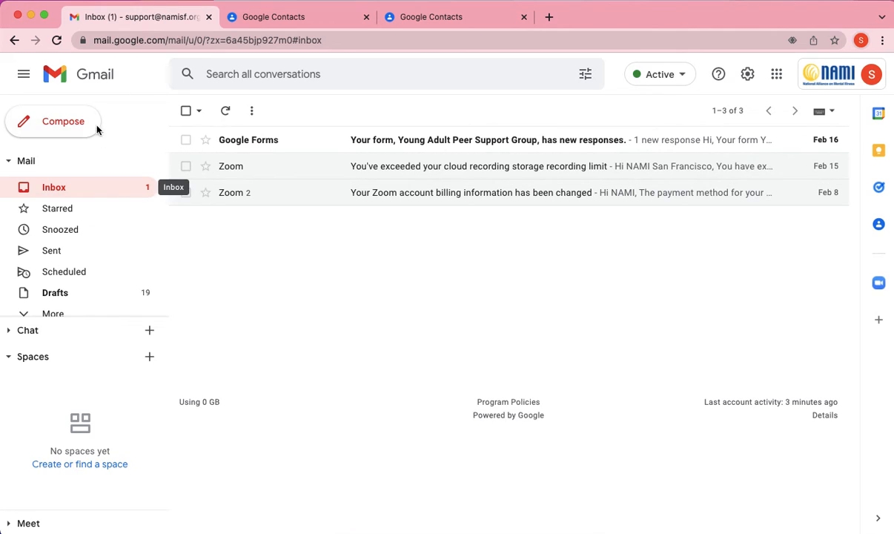
Compose a new message filled from the Peer Support Group Tonight at 6pm PT template
left_click(66, 121)
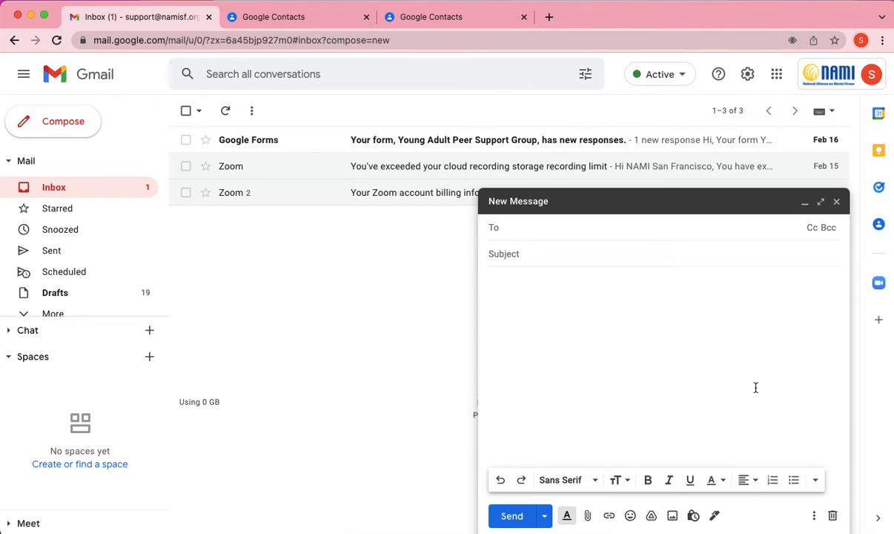
left_click(814, 516)
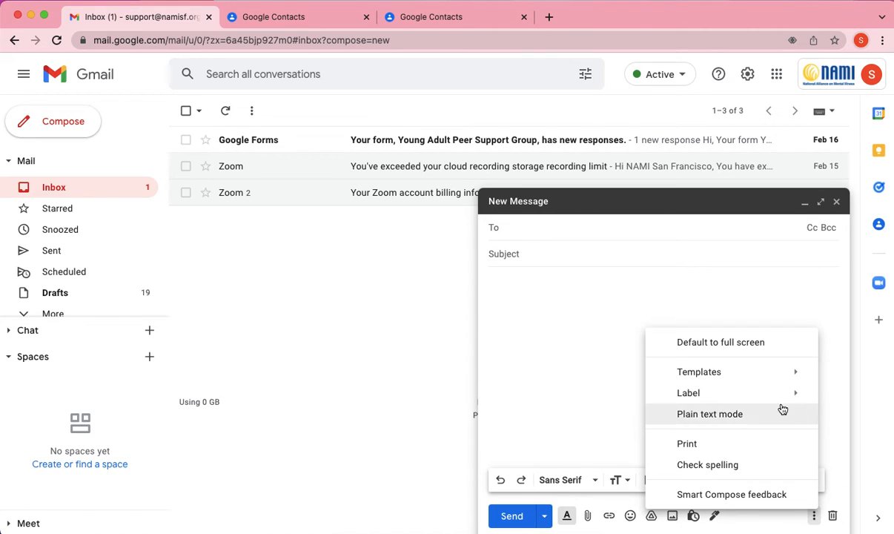
mouse_move(782, 373)
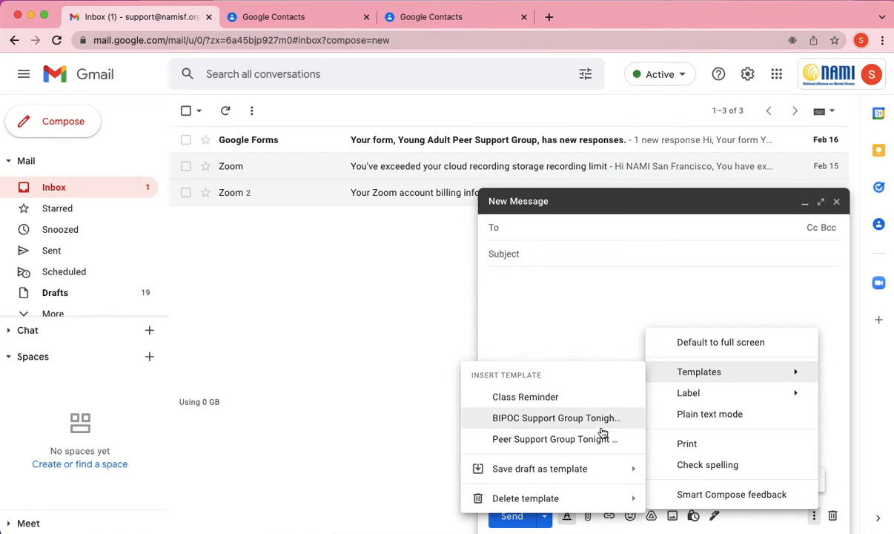
left_click(581, 438)
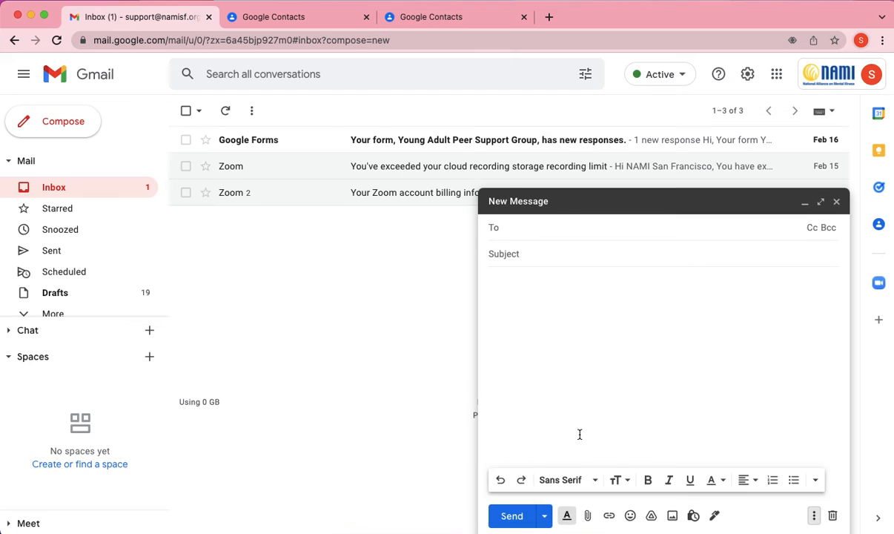
left_click(671, 307)
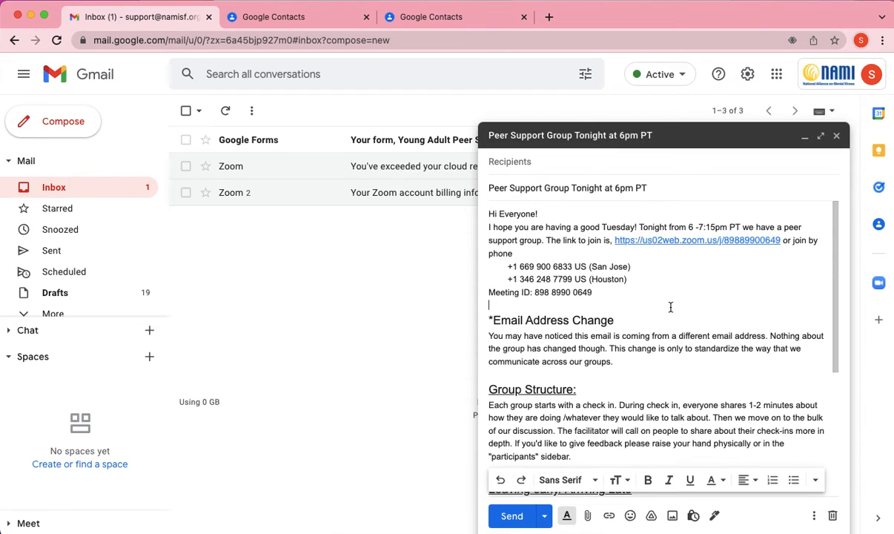
left_click(719, 163)
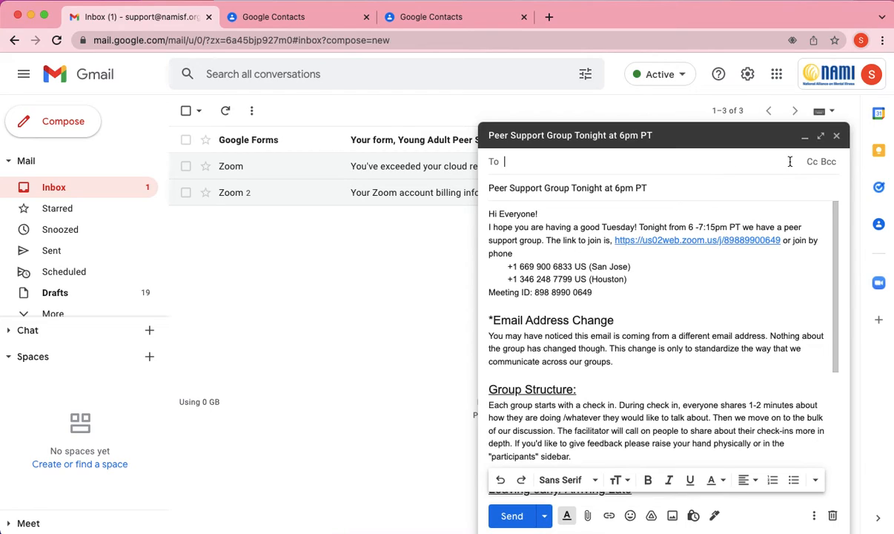
Bcc the General Support Reminder List group on the template draft
left_click(827, 162)
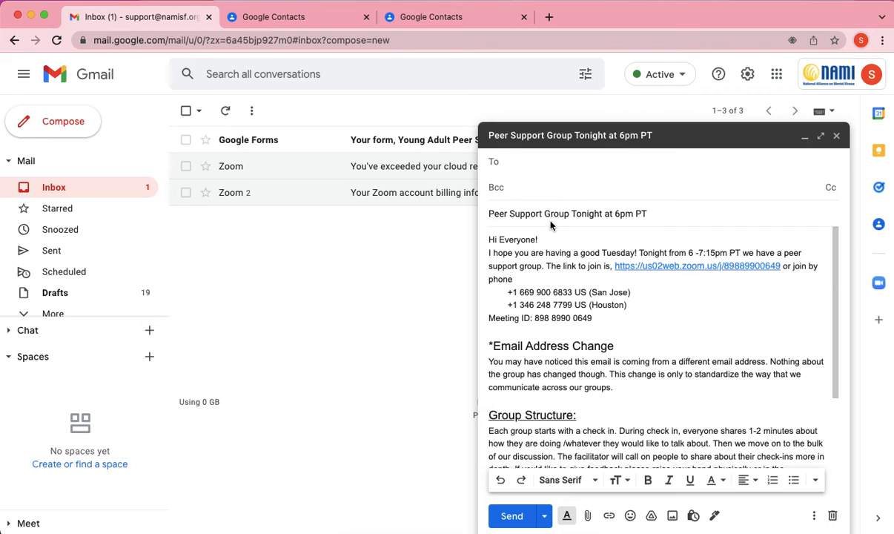
type("gen")
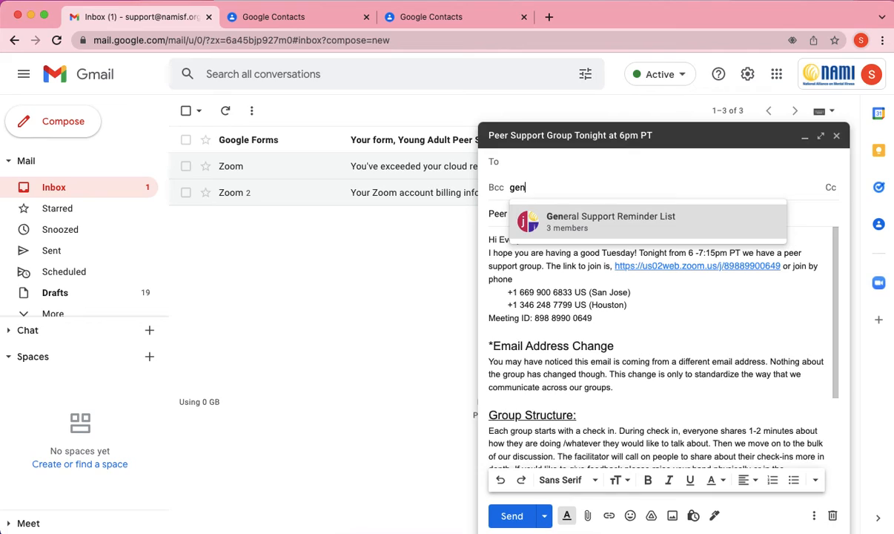
left_click(593, 225)
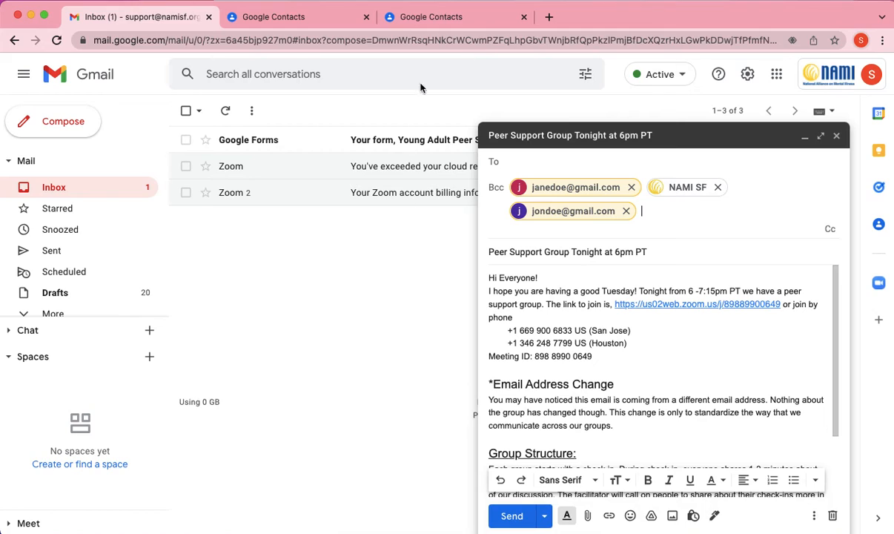
left_click(429, 20)
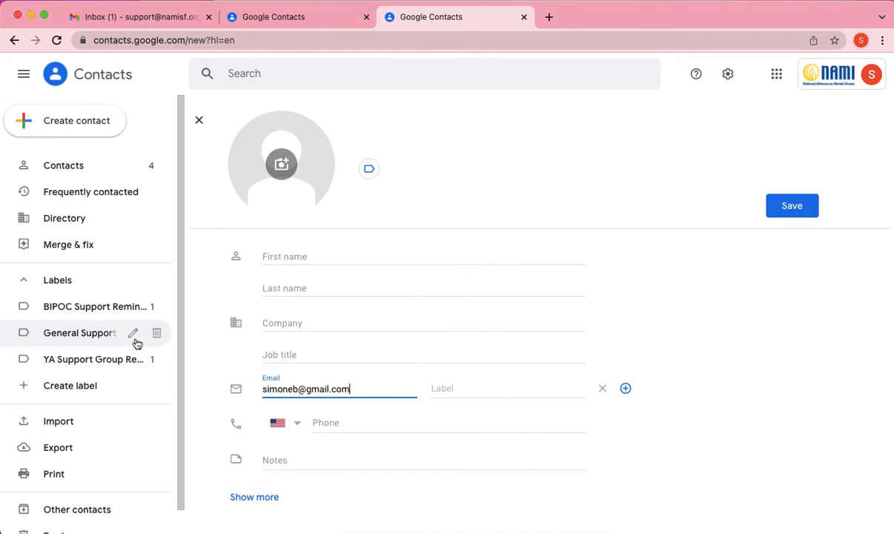
Save the e-mail-only contact and review the General Support Reminder List's three members
left_click(106, 338)
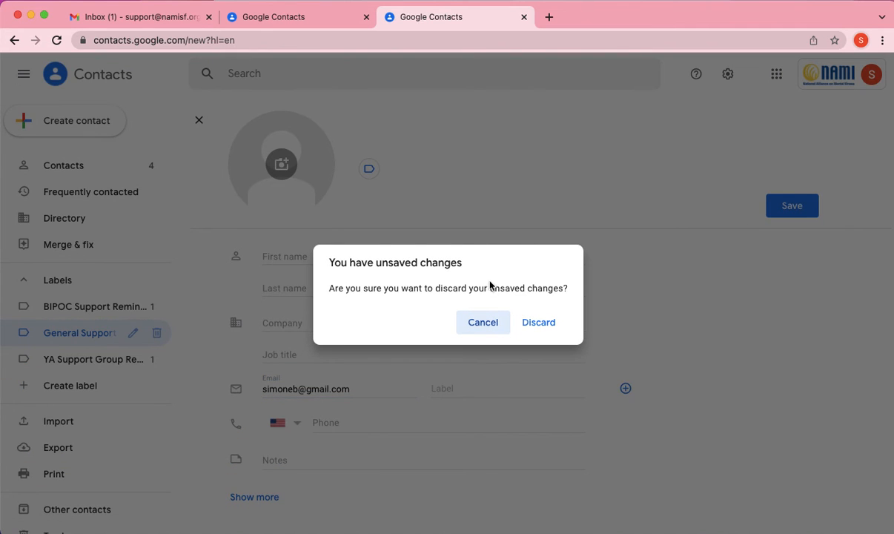
left_click(481, 324)
left_click(790, 208)
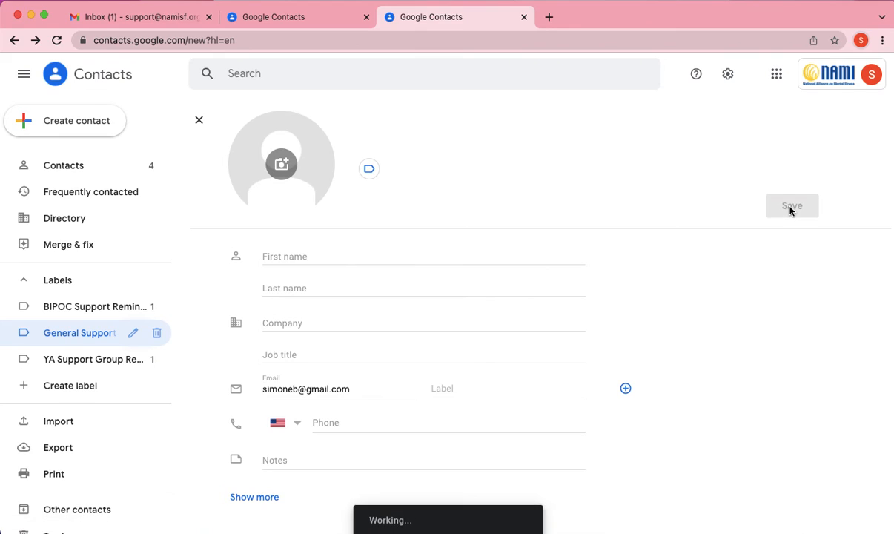
left_click(95, 332)
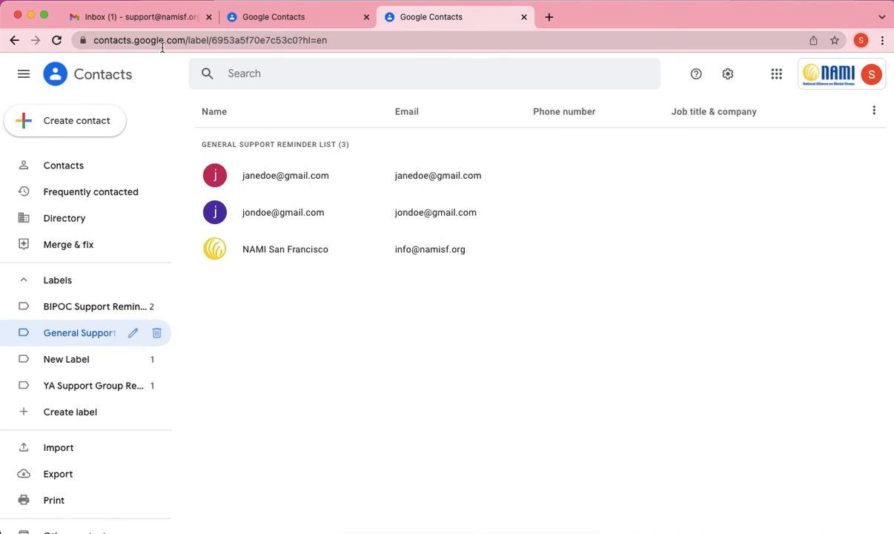
left_click(169, 16)
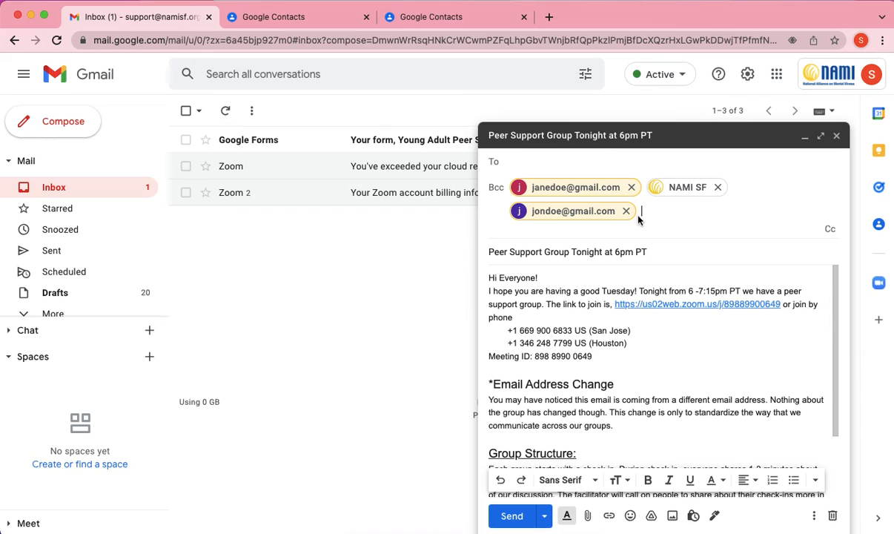
Discard the current Peer Support Group draft
left_click(544, 516)
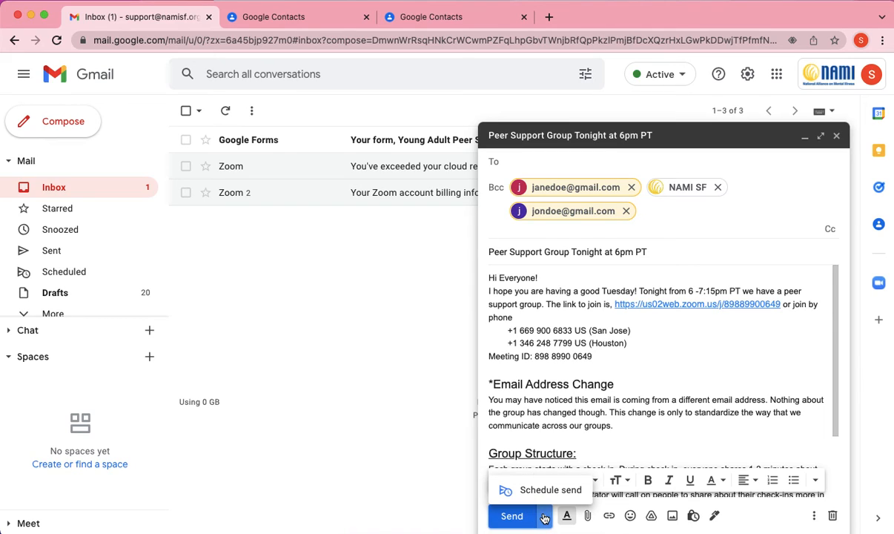
left_click(652, 389)
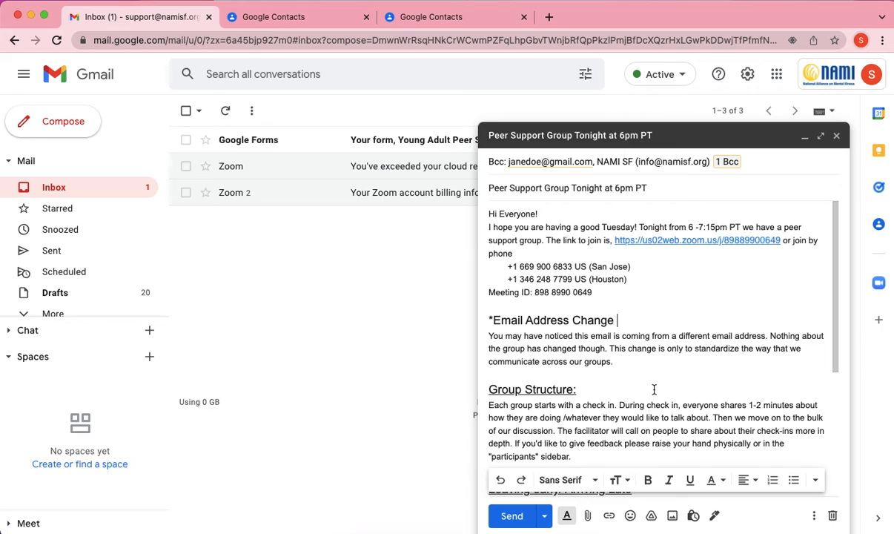
left_click(832, 515)
Start a new message Bcc'd to YA Support Group Reminders and General Support Reminder List
left_click(83, 128)
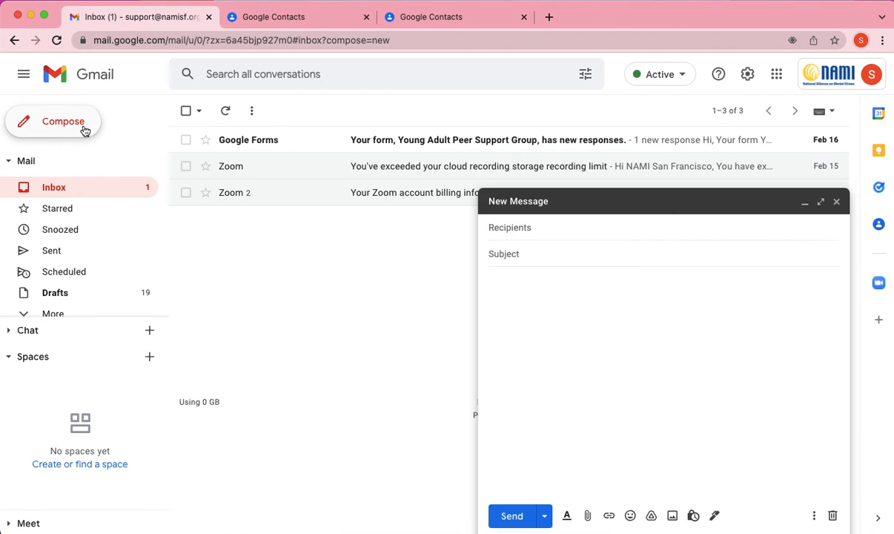
left_click(833, 229)
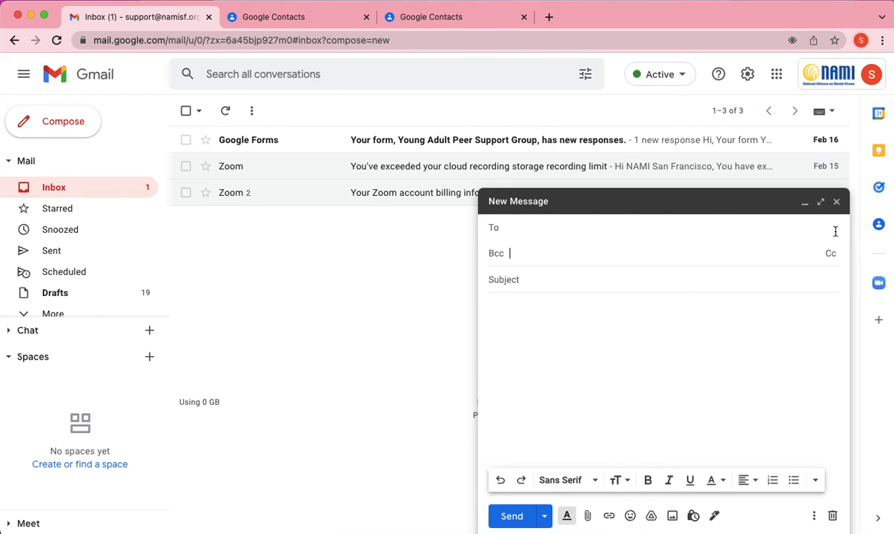
type("ya")
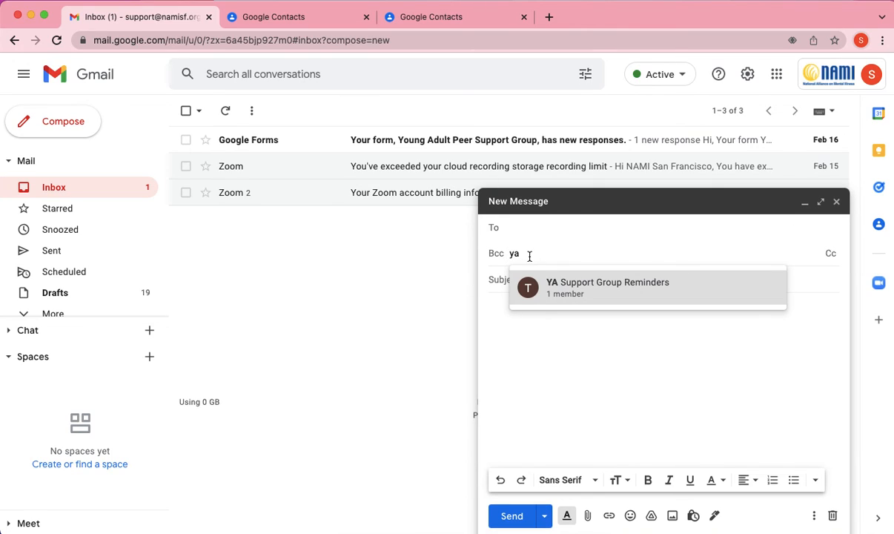
left_click(552, 289)
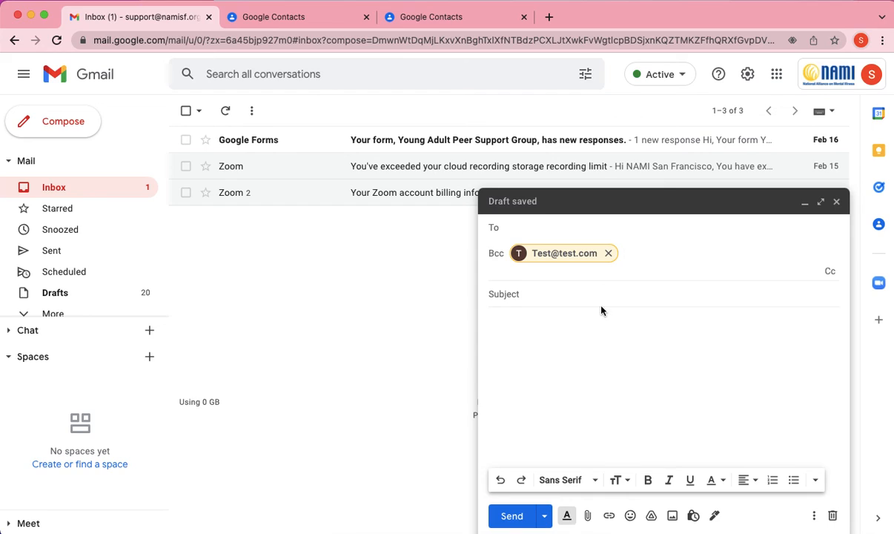
type("gen")
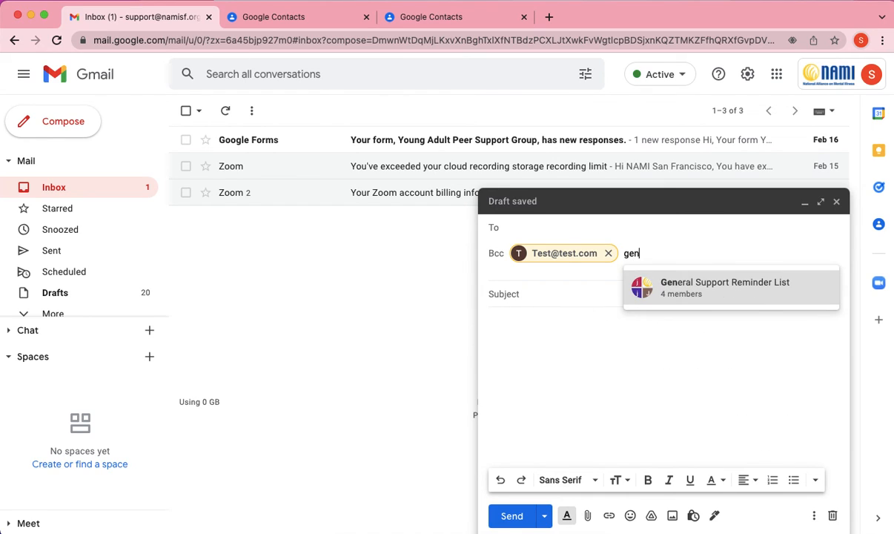
key("Return")
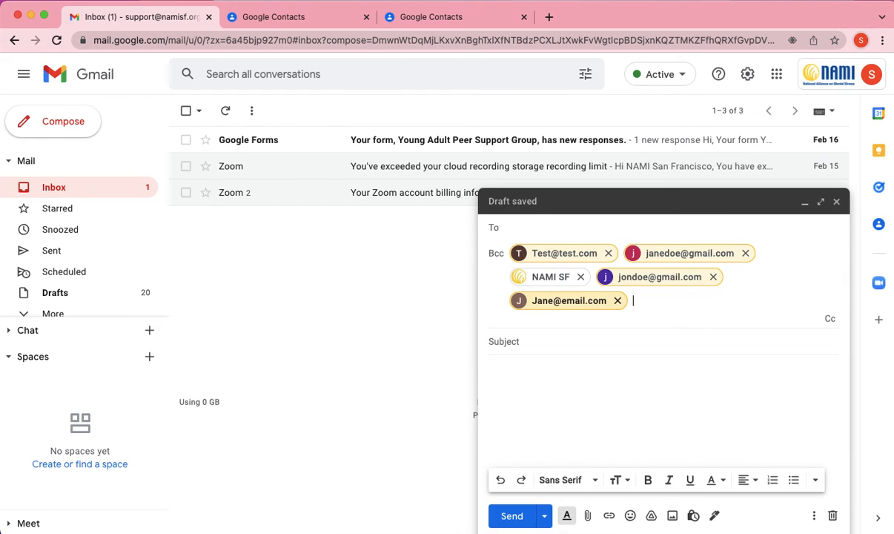
left_click(583, 346)
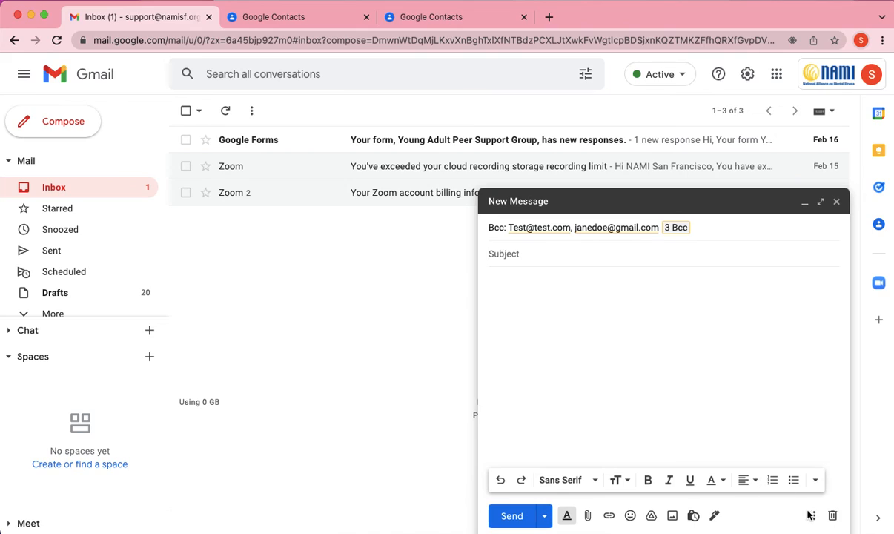
Insert the Peer Support Group Tonight template's subject and body into the Bcc'd message
left_click(814, 515)
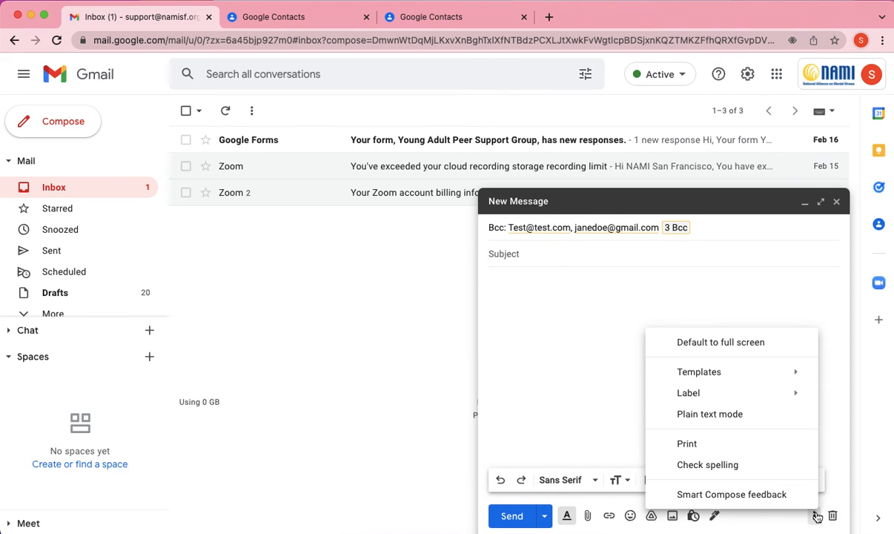
mouse_move(799, 371)
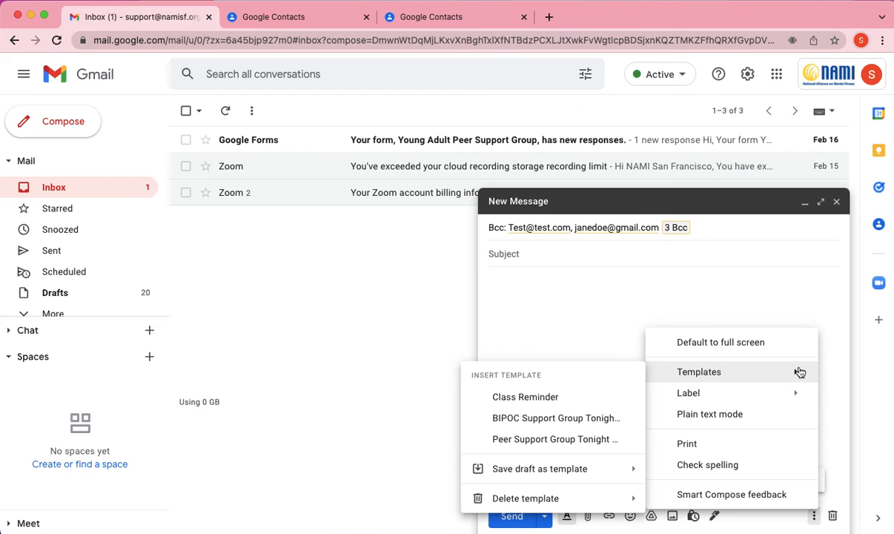
left_click(589, 438)
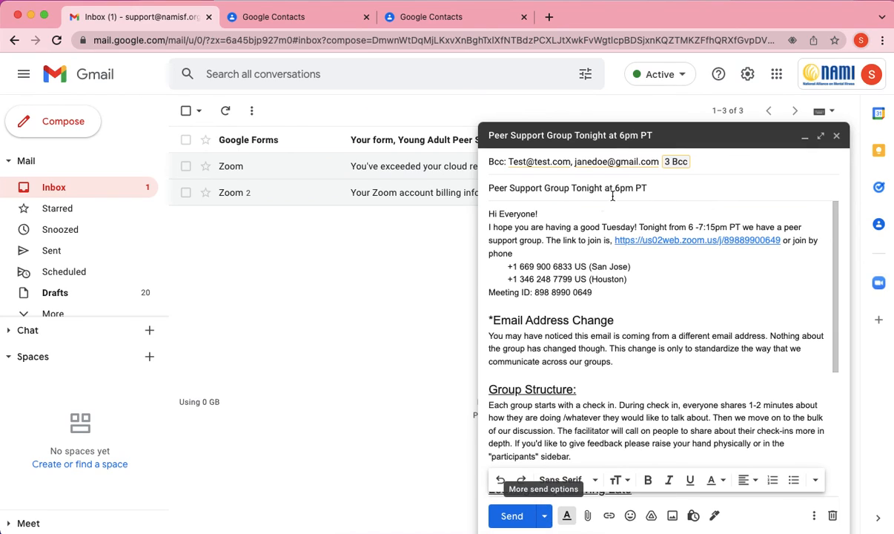
Schedule the message to send on Feb 23 at 10 am
left_click(544, 516)
left_click(559, 492)
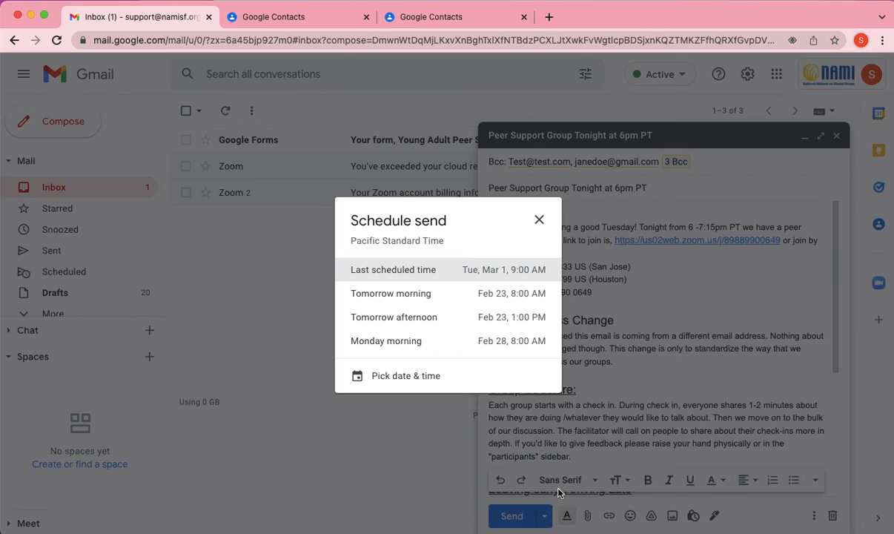
left_click(446, 375)
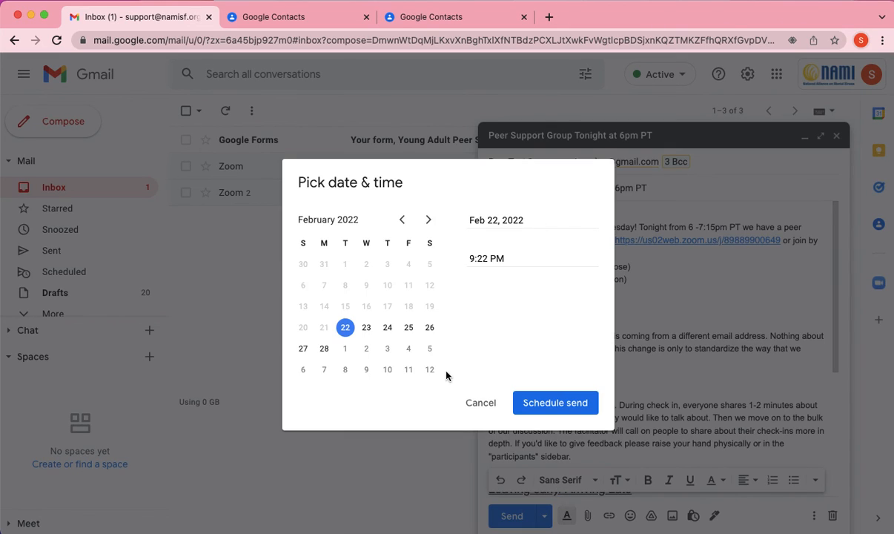
left_click(366, 328)
left_click_drag(529, 259, 464, 257)
type("10 am")
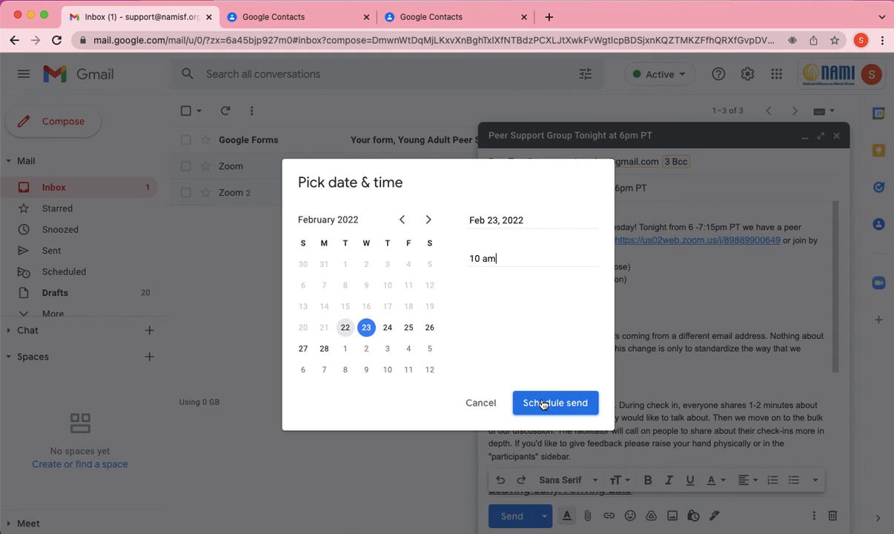
left_click(543, 404)
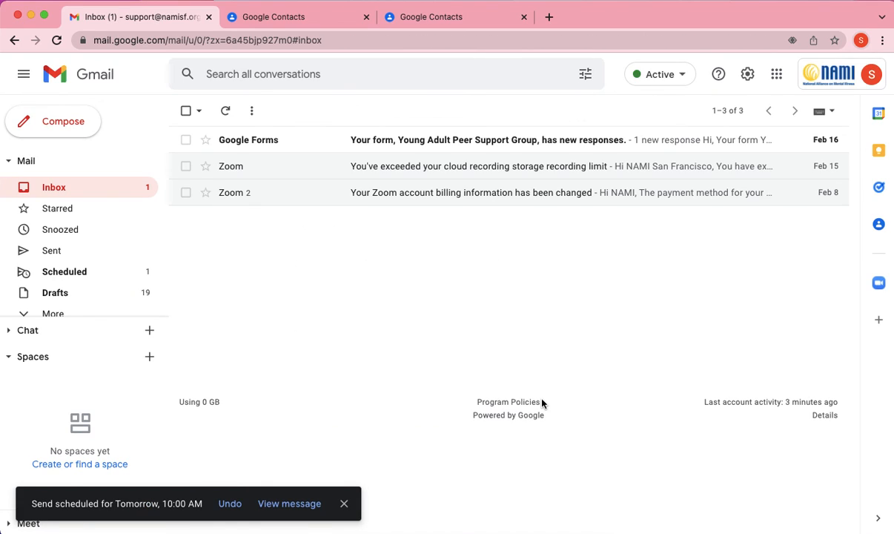